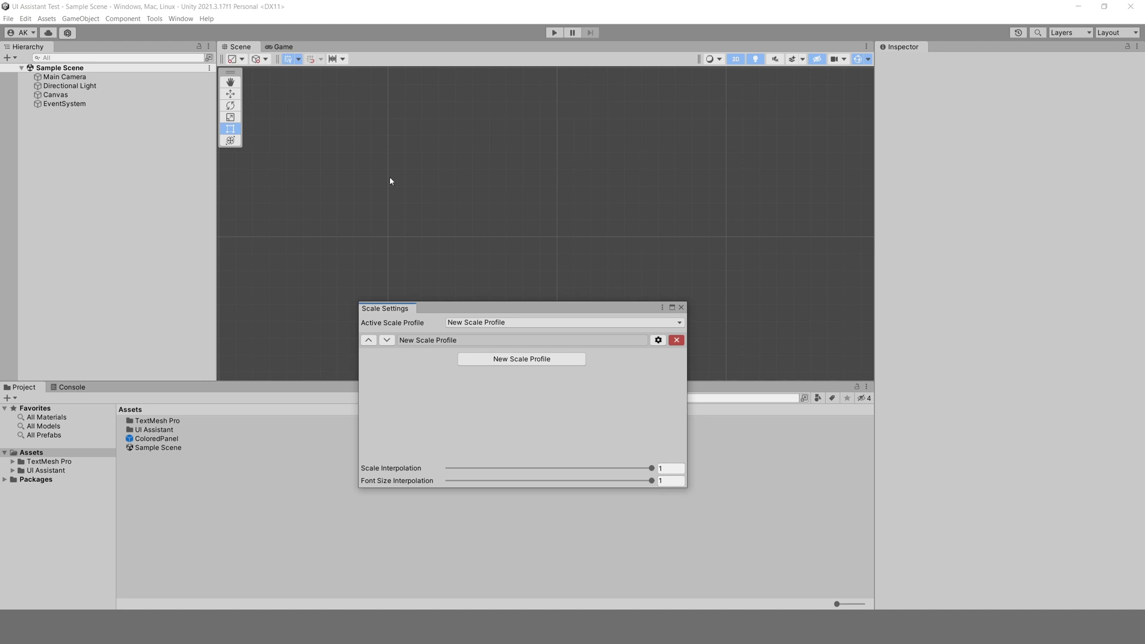
Open the existing New Scale Profile for editing and rename it Small Display
click(658, 340)
click(557, 321)
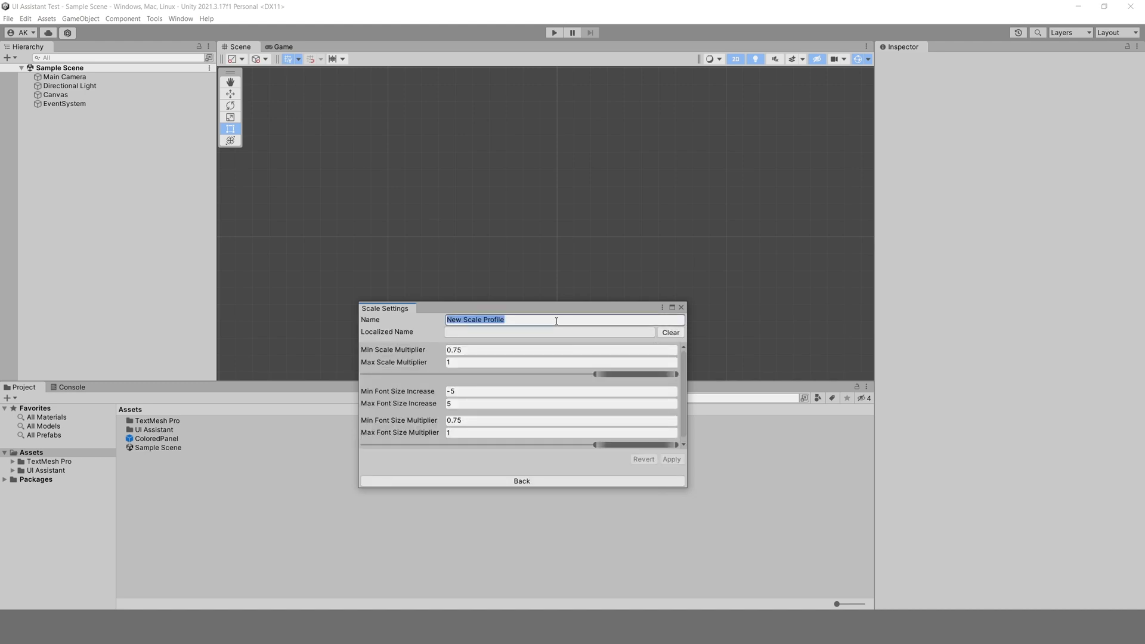
text(Small Displa)
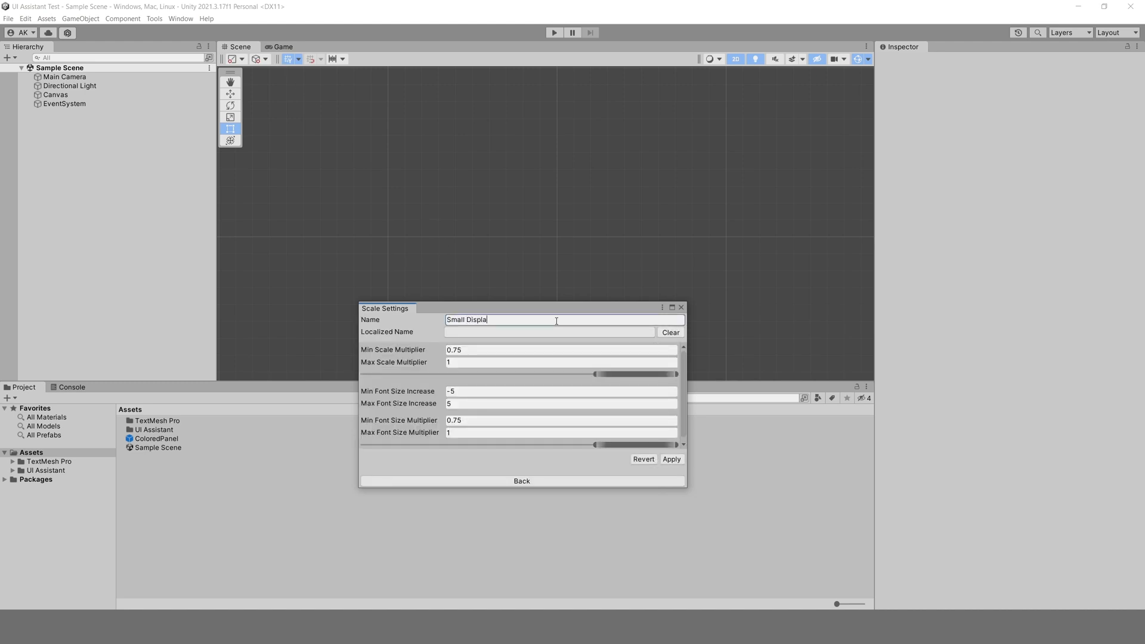
text(y)
Set Small Display's minimum scale and font size multipliers to 0.9 and its font size increase range to -1 to 1, and apply
drag(454, 352, 464, 353)
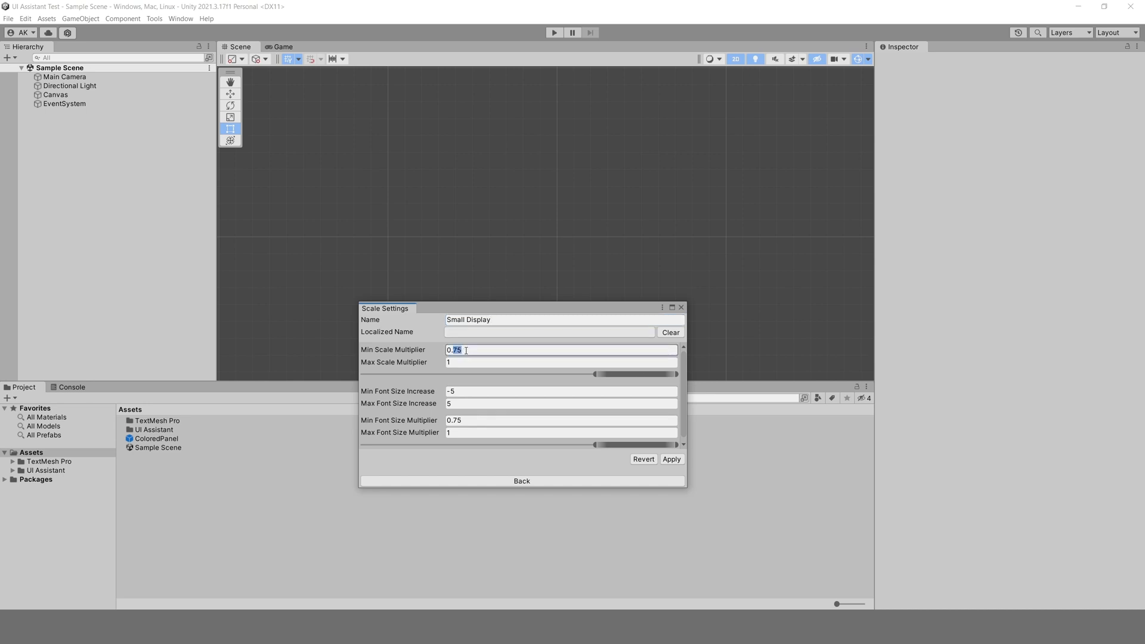
text(9)
click(462, 421)
text(9)
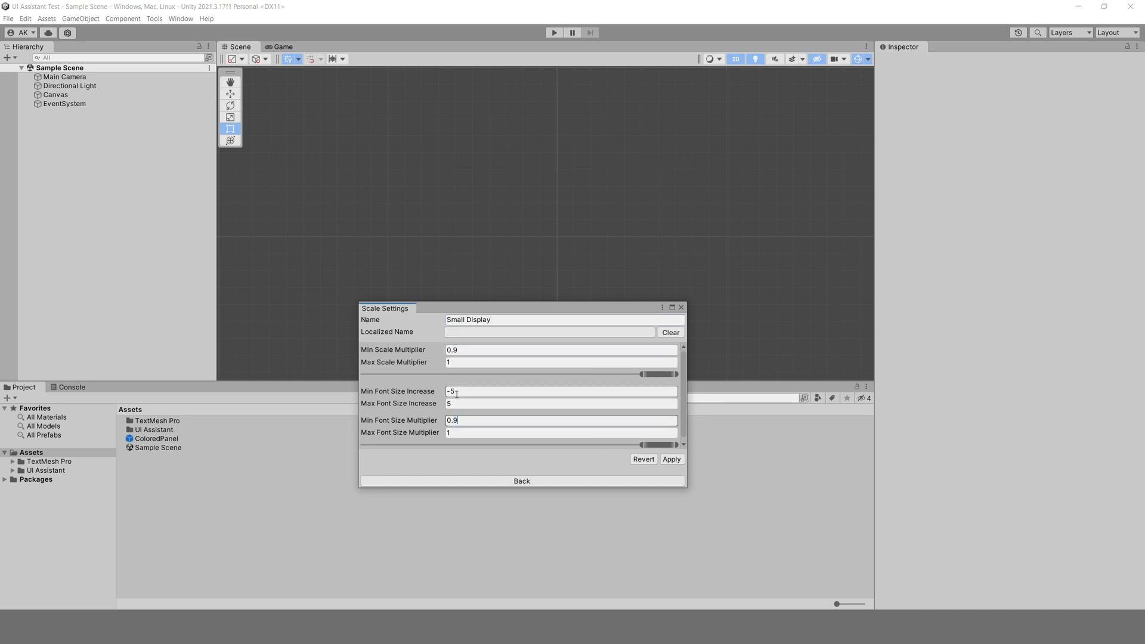
drag(449, 392, 456, 407)
text(1)
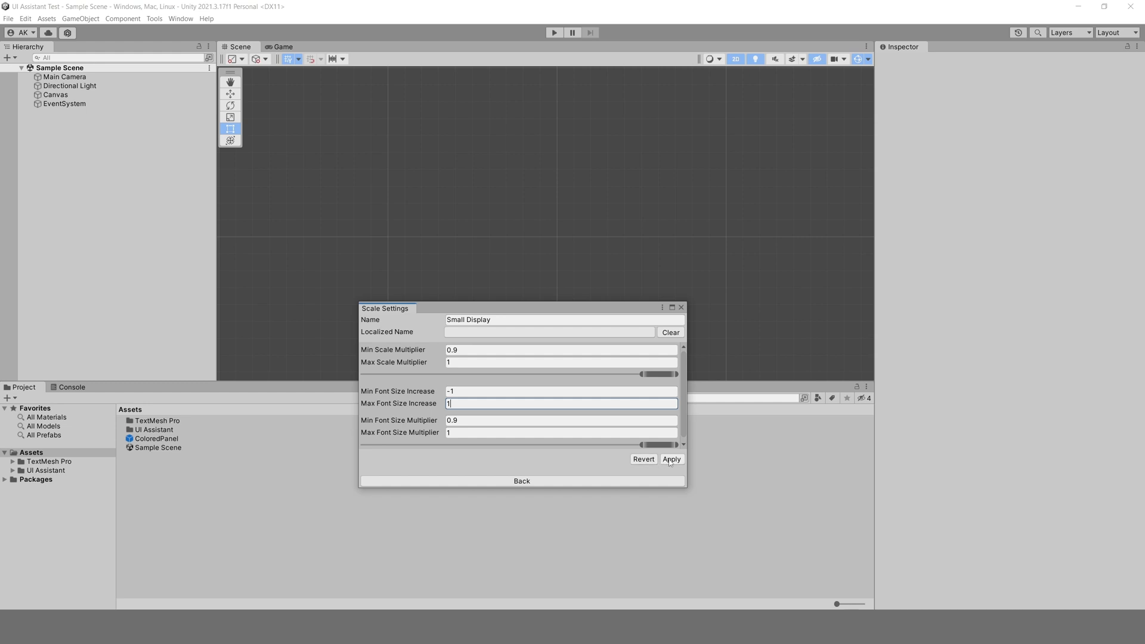
text(1)
click(671, 460)
click(619, 482)
Start a new scale profile named Large Display with a scale multiplier range of 0.7 to 0.9
click(564, 360)
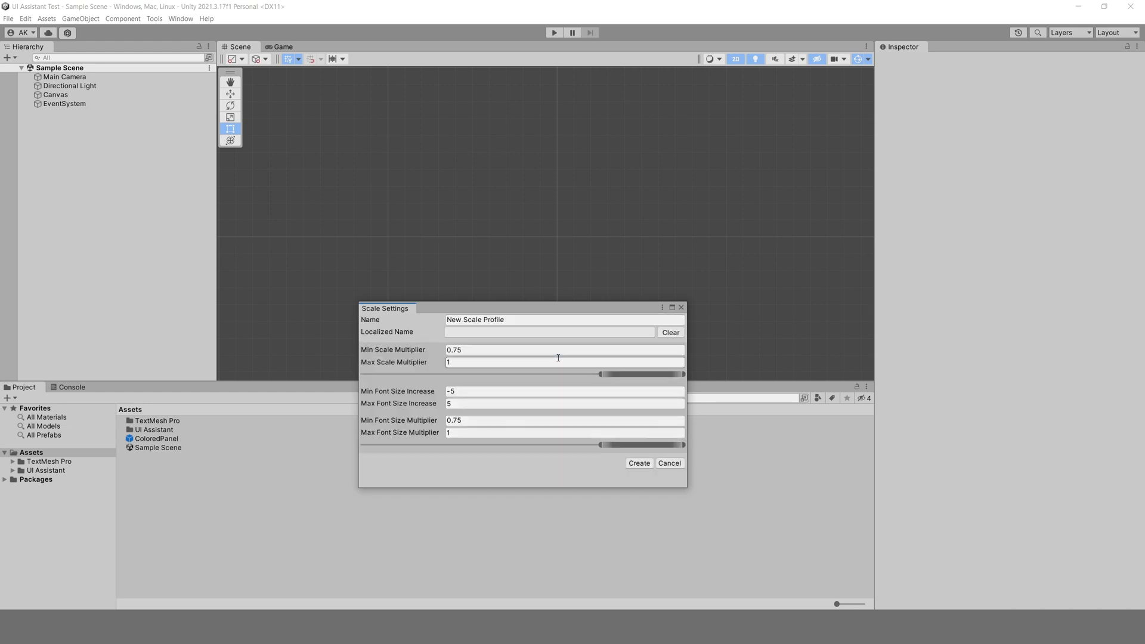
click(530, 320)
text(Large Display)
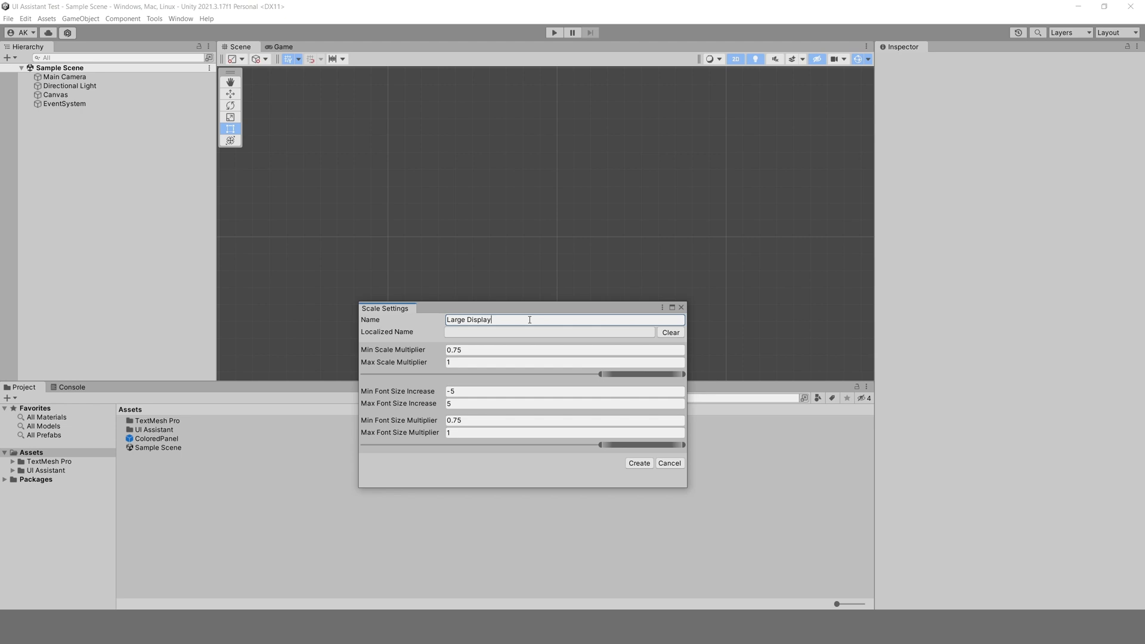
drag(463, 351, 456, 351)
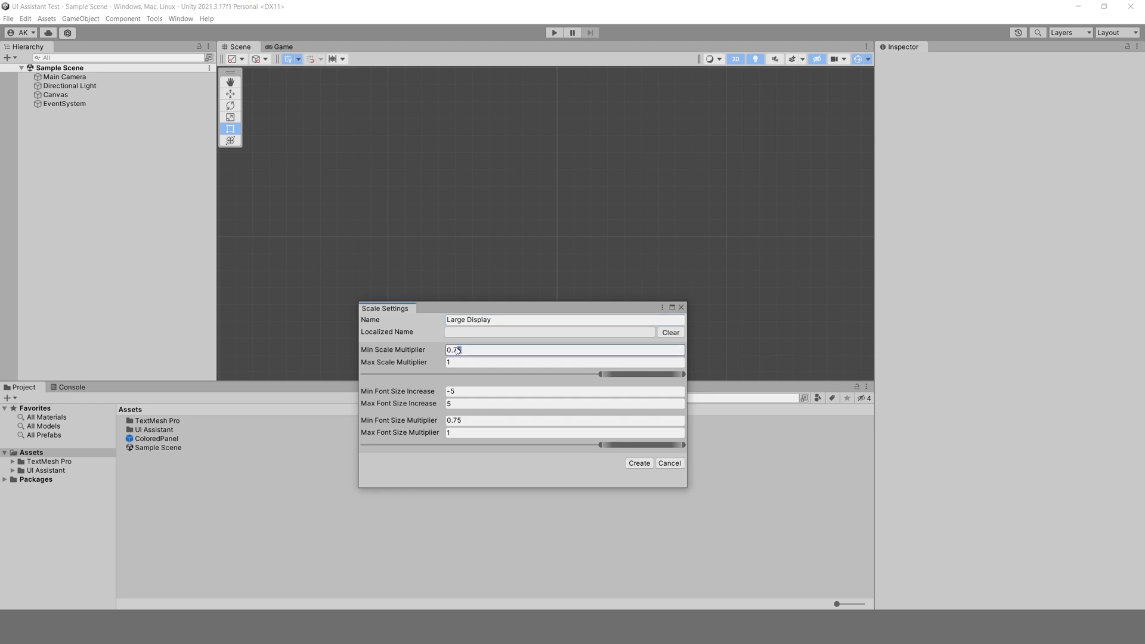
text(7)
click(461, 364)
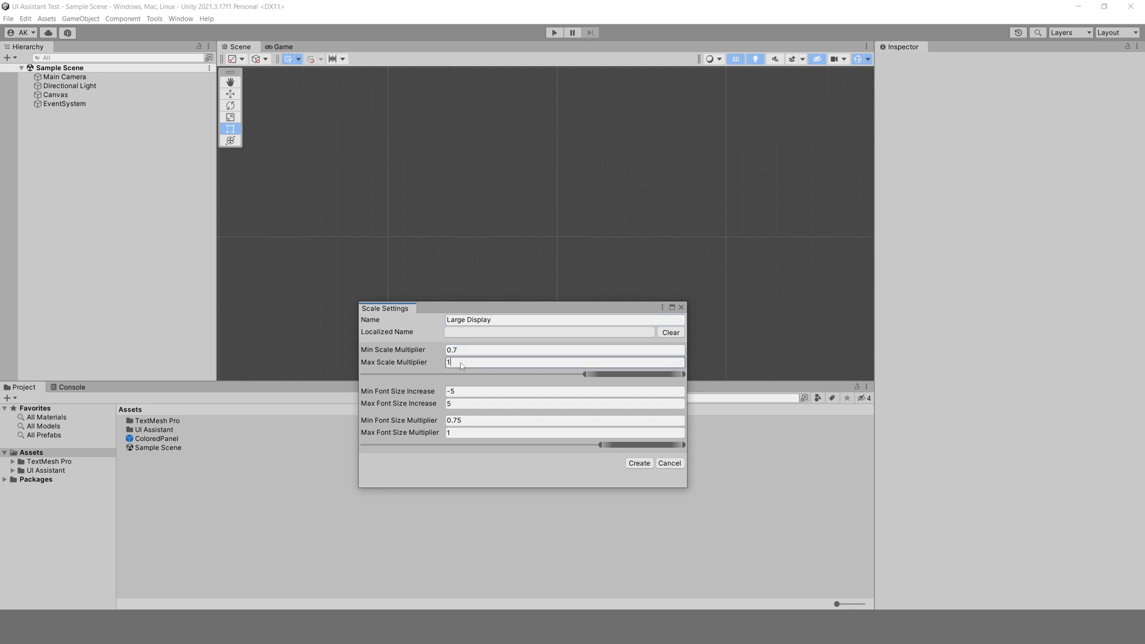
text(.9)
Set the Large Display profile's font size multiplier range to 0.7 to 0.9
drag(469, 419, 458, 420)
key(BackSpace)
click(462, 431)
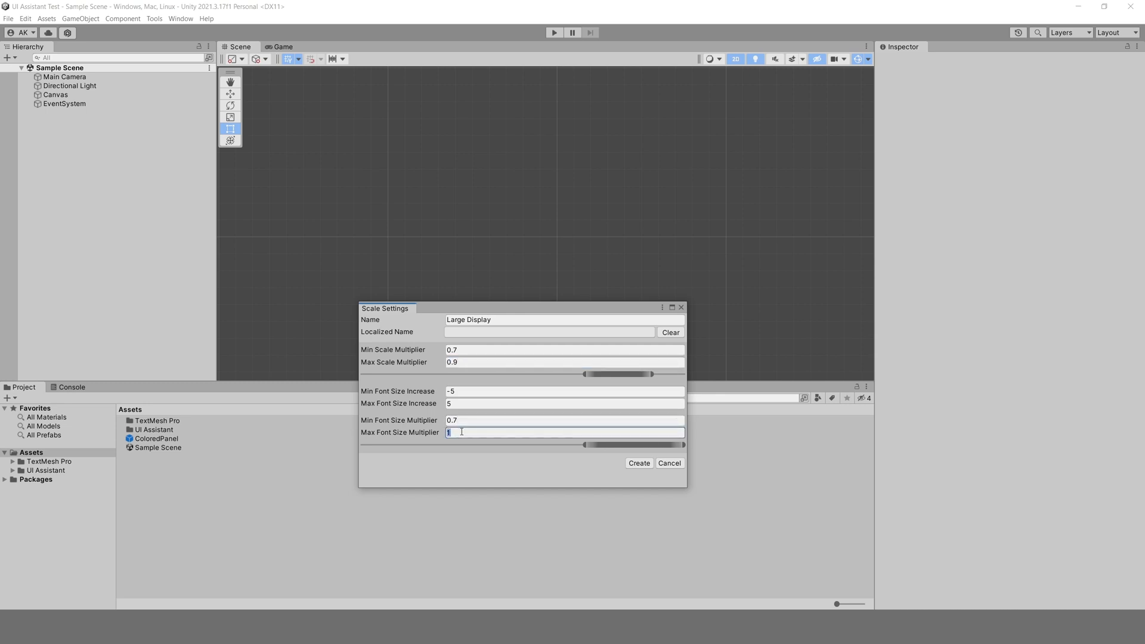
text(.9)
Set Large Display's font size increase range to -2 to 2 and create the profile
click(451, 392)
key(Delete)
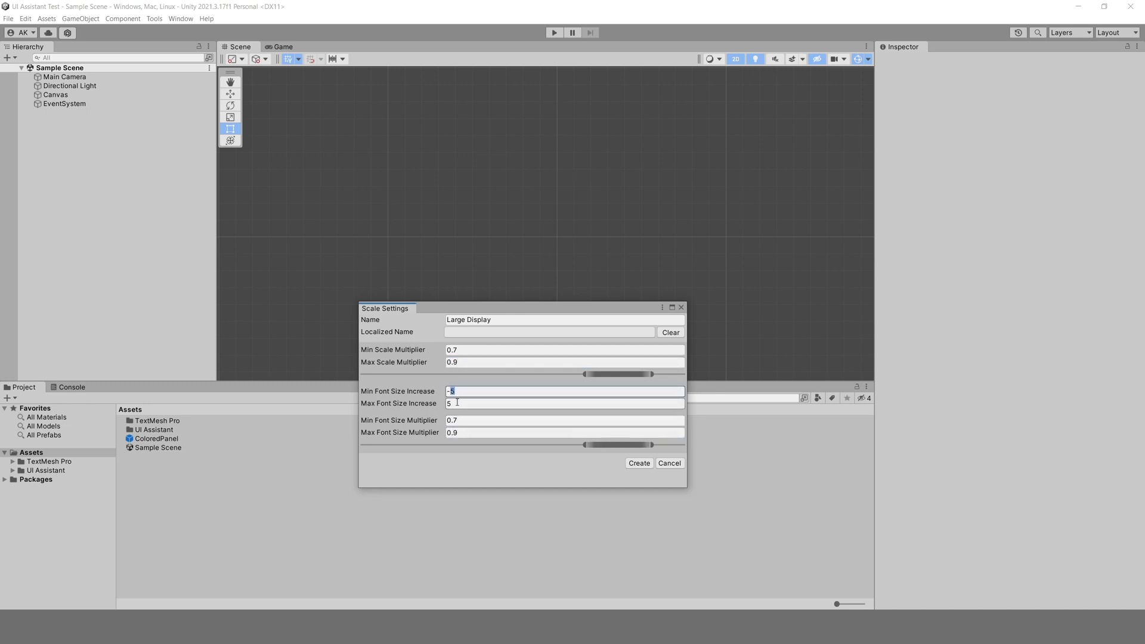
text(2)
key(Tab)
text(2)
click(636, 464)
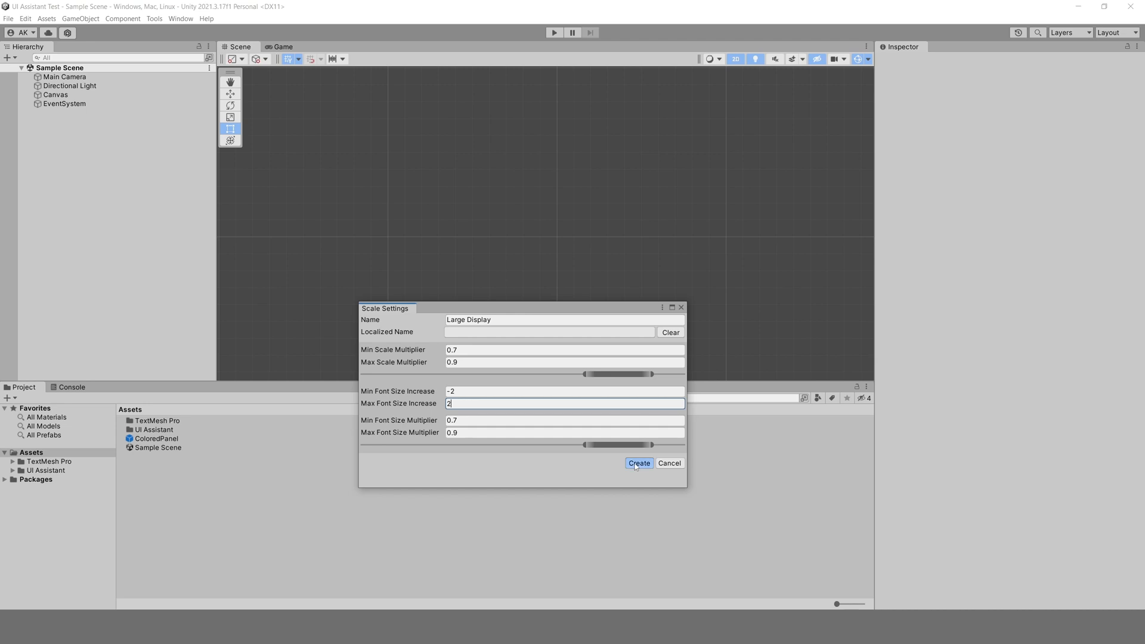
Dock the Scale Settings window beside the Project window and instantiate the Colored Panel custom prefab under Canvas
drag(397, 309, 589, 391)
click(56, 94)
right_click(59, 94)
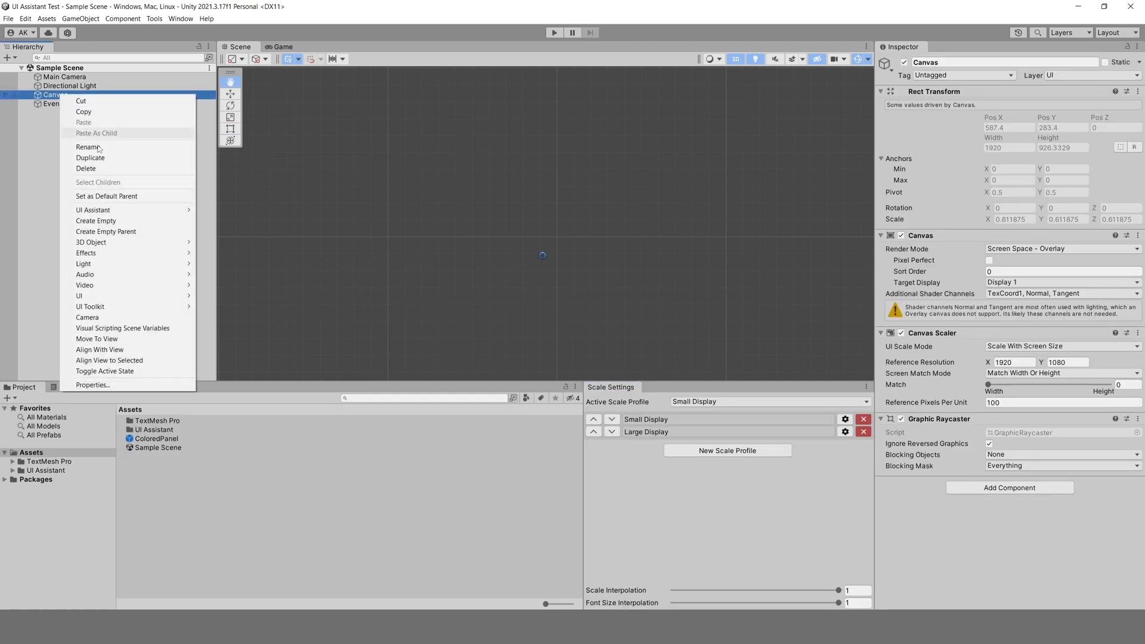
mouse_move(157, 210)
click(203, 212)
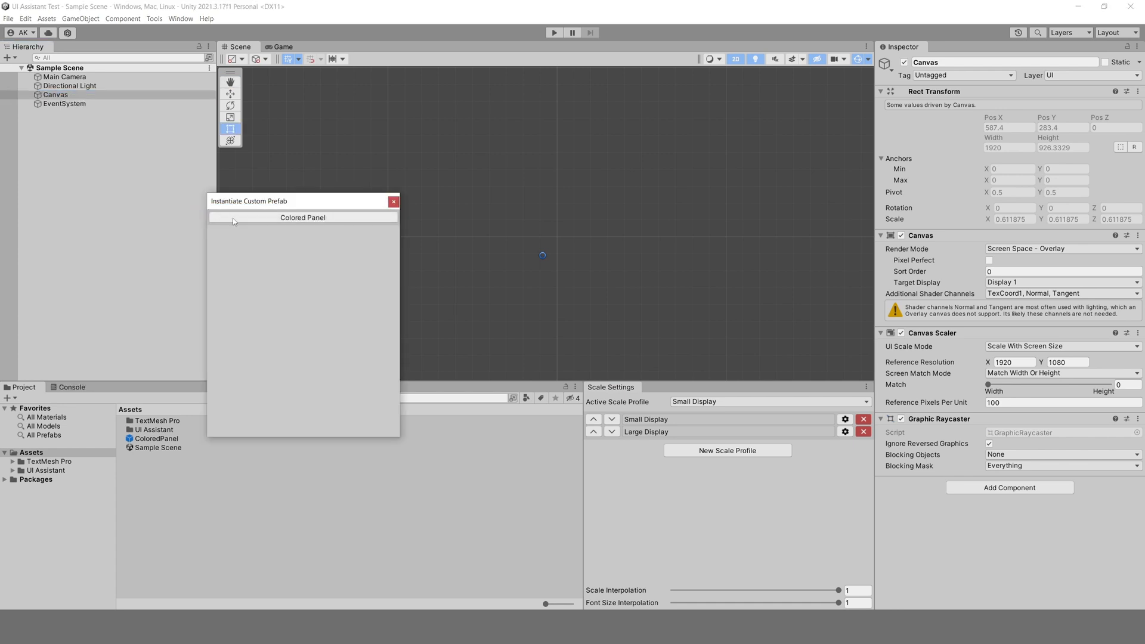
click(234, 221)
Add a Rect Transform Scaler component to the ColoredPanel object
click(979, 240)
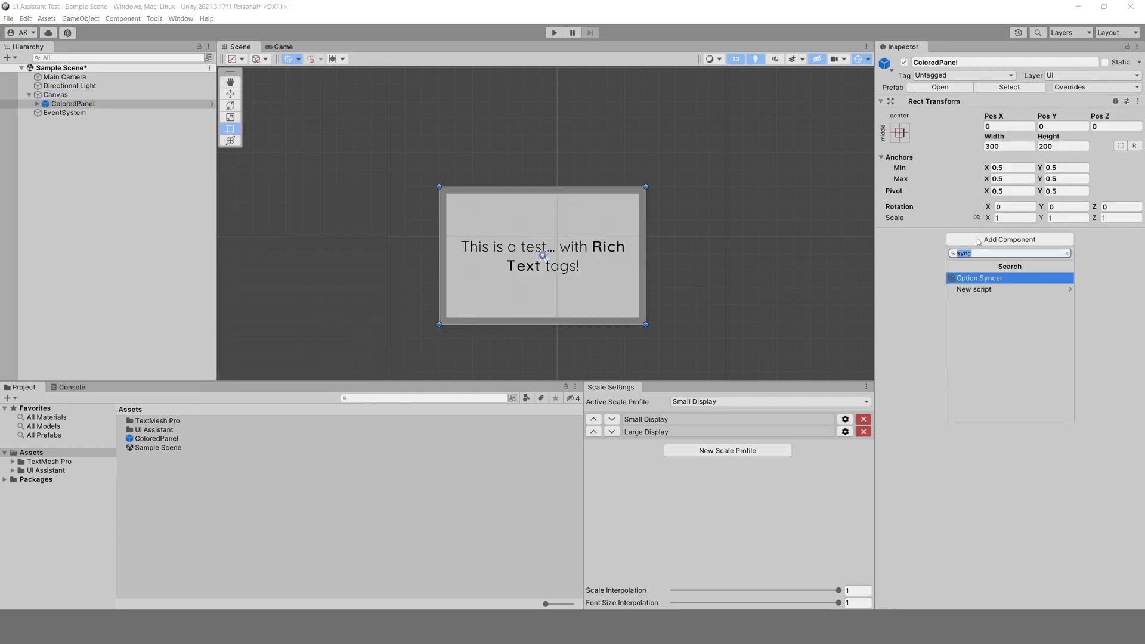
text(scaler)
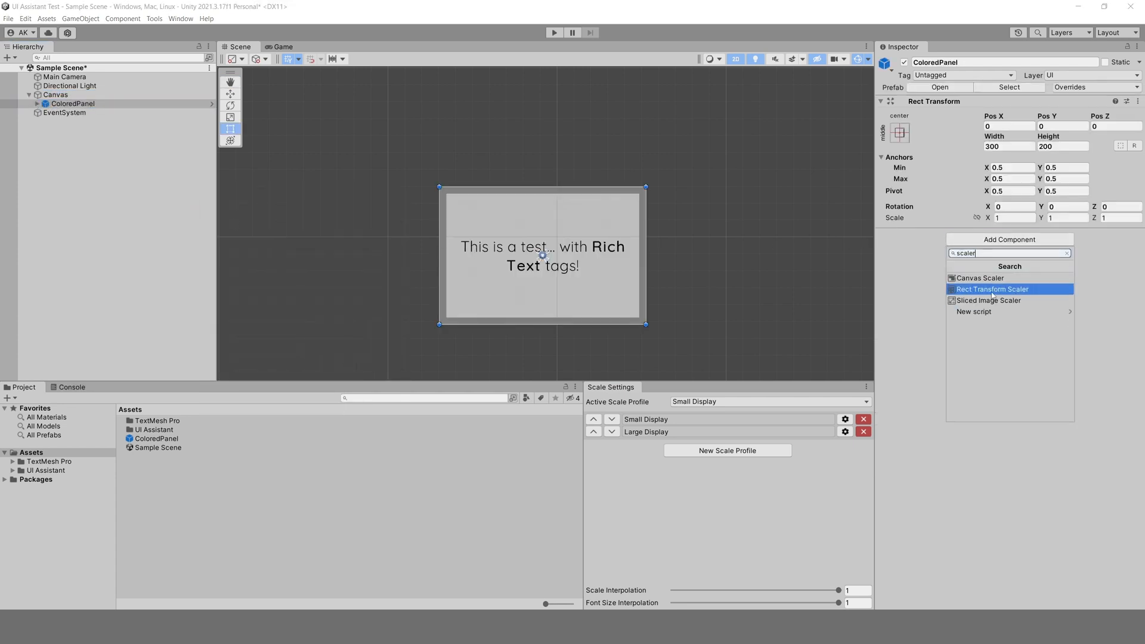
click(992, 290)
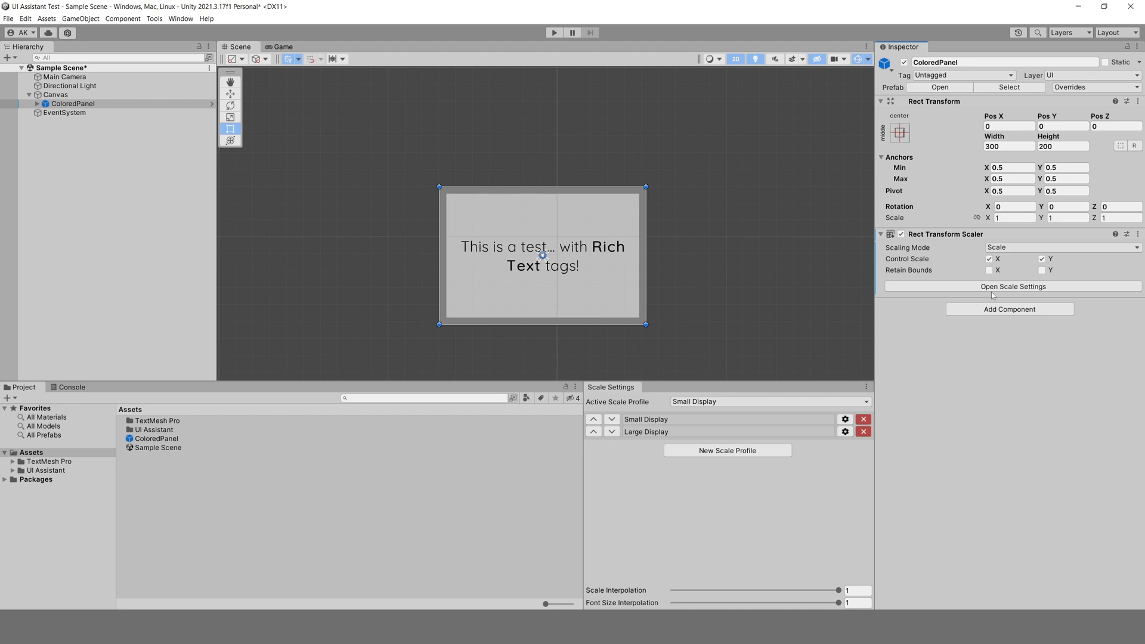
Set the Text Styler scaling of ColoredPanel's Text child to Font Size Interpolation
click(37, 104)
click(64, 131)
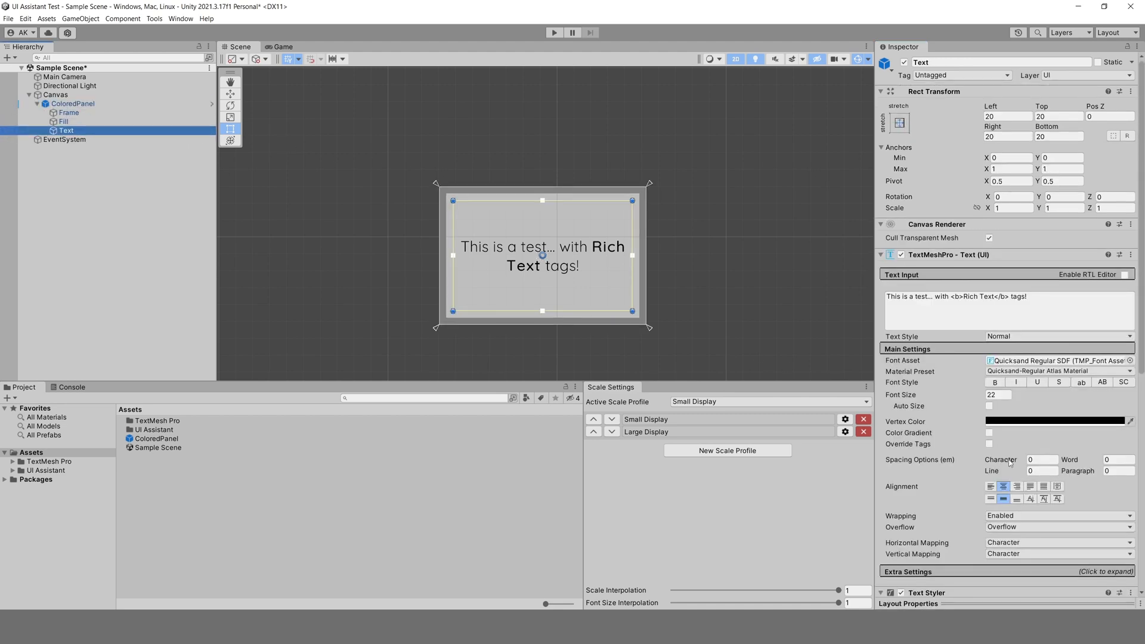
scroll(1011, 464, down, 5)
click(1014, 436)
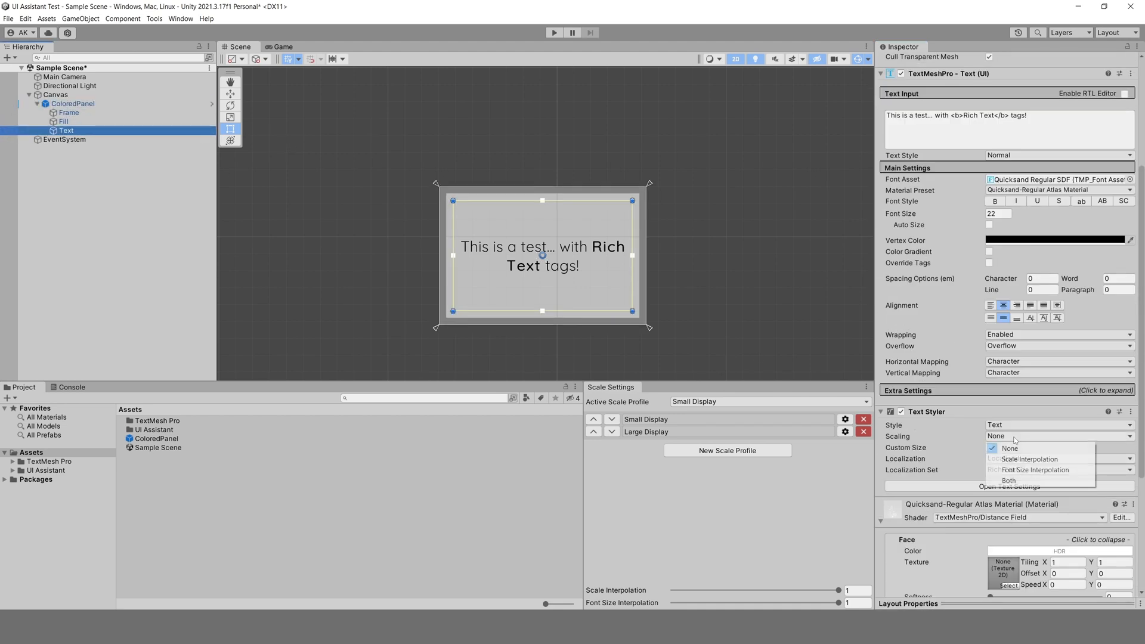
click(1037, 471)
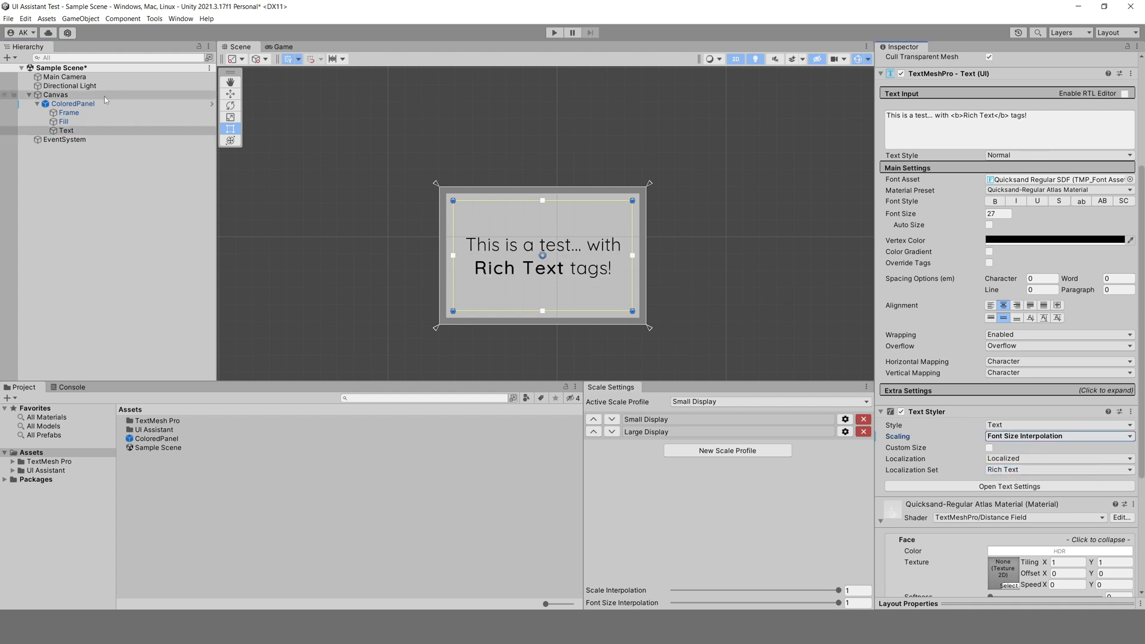
Add a UI slider under Canvas at Pos Y about 125 and place a duplicate of it at Pos Y about 162
click(38, 104)
right_click(66, 96)
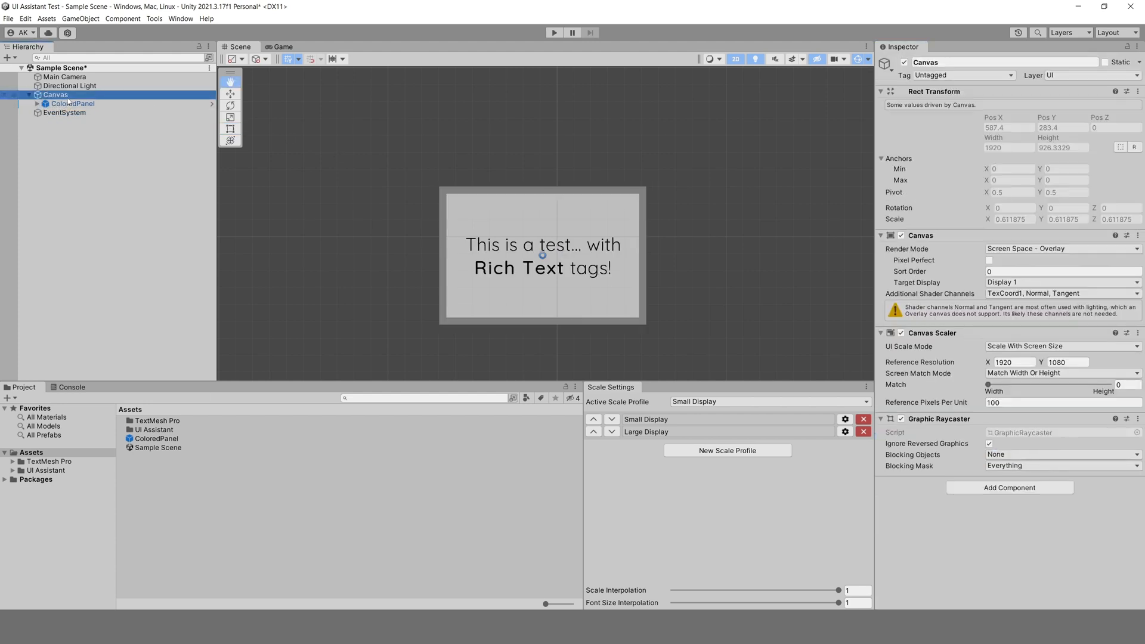
mouse_move(127, 302)
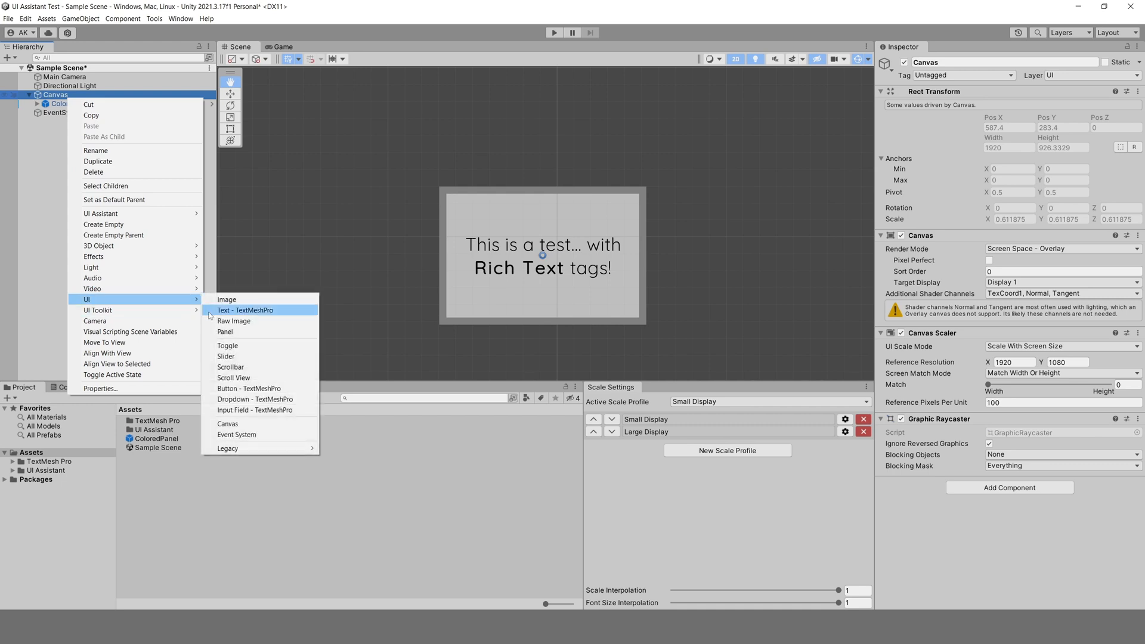
click(233, 356)
key(Return)
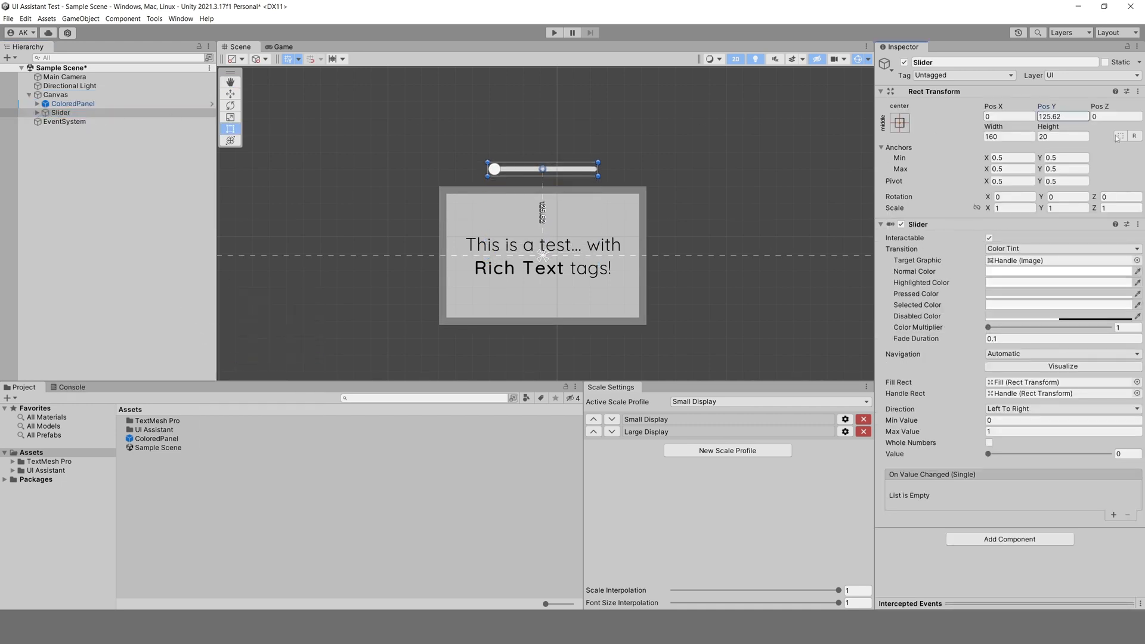
key(ctrl+d)
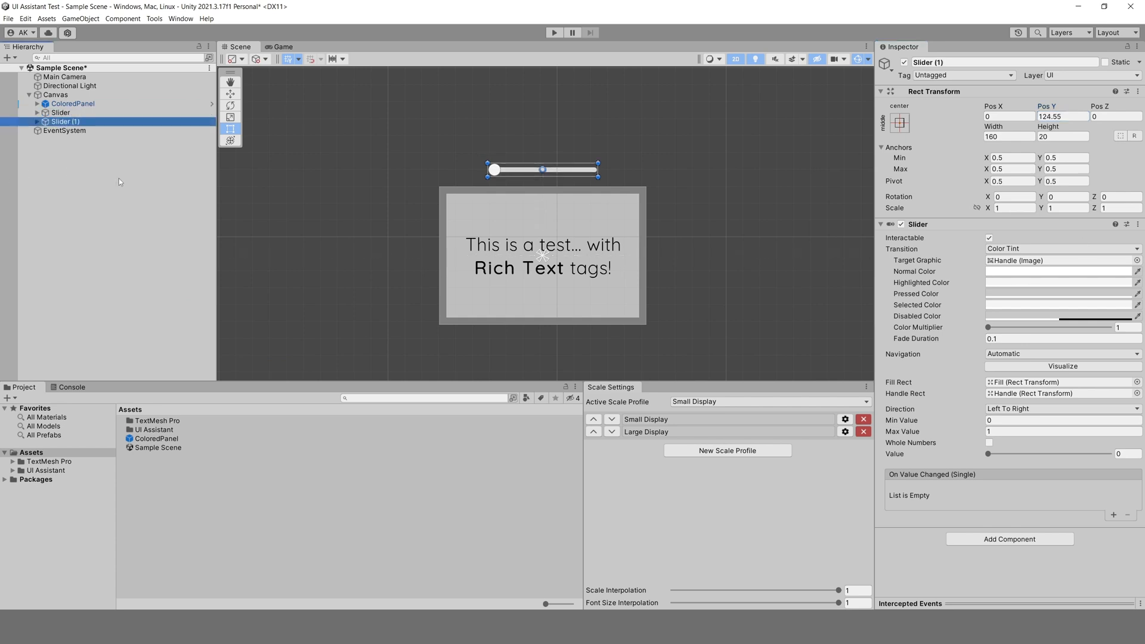
drag(1047, 106, 606, 136)
Rename the upper duplicated slider Scale and the lower original slider FontSize
click(68, 121)
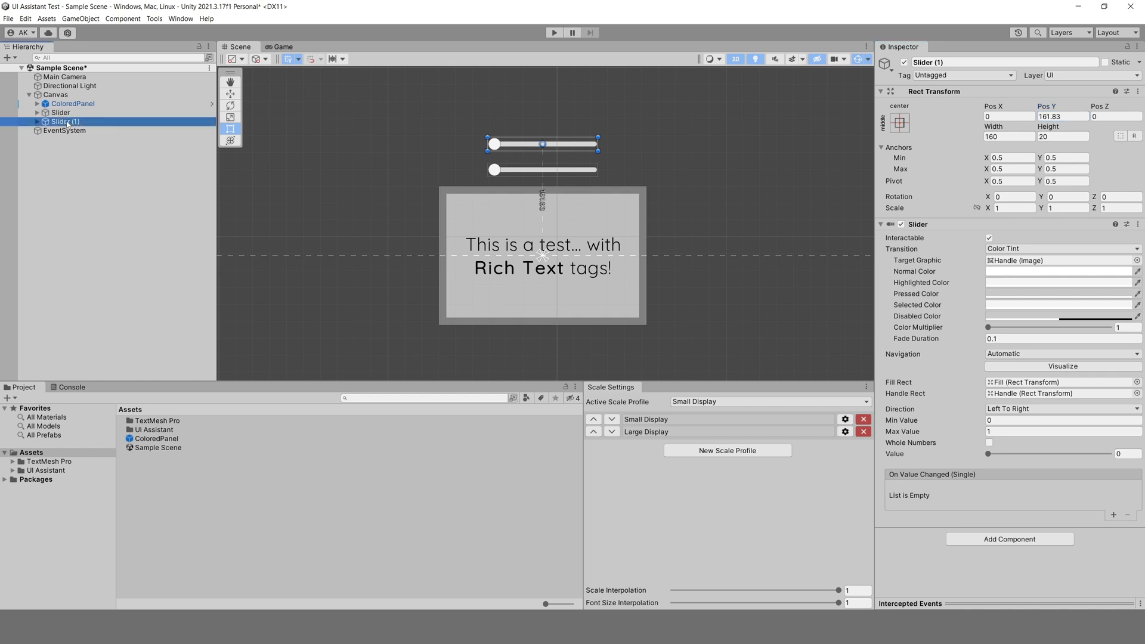
text(Scale)
key(Return)
key(Up)
key(F2)
text(FontSize)
key(Return)
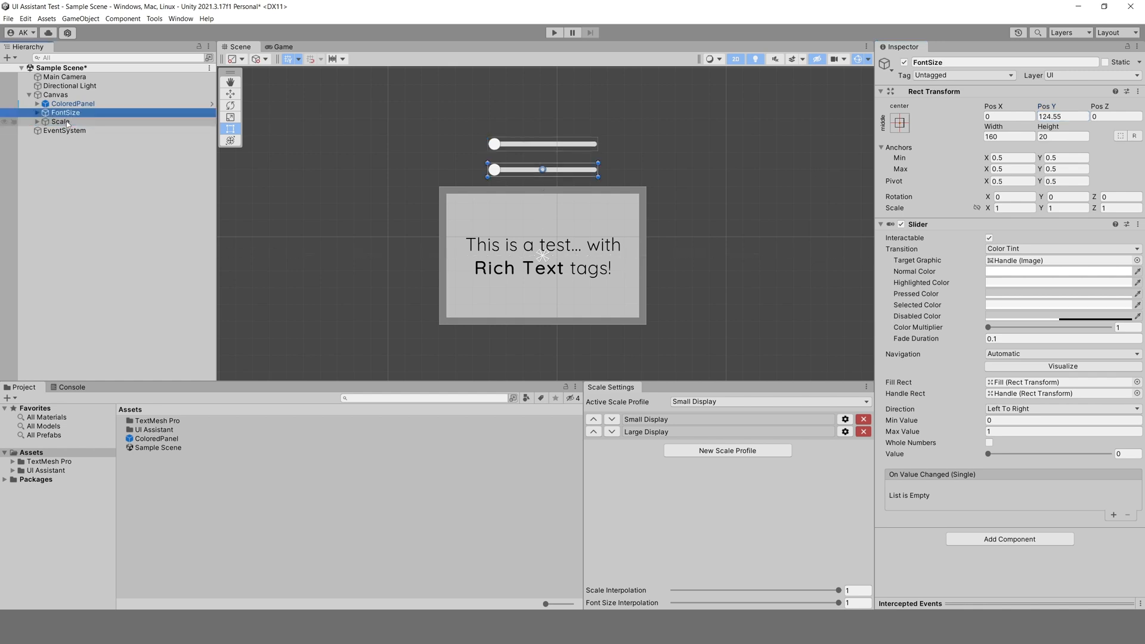
Add an Option Syncer component to both the FontSize and Scale sliders at once
ctrl+click(61, 121)
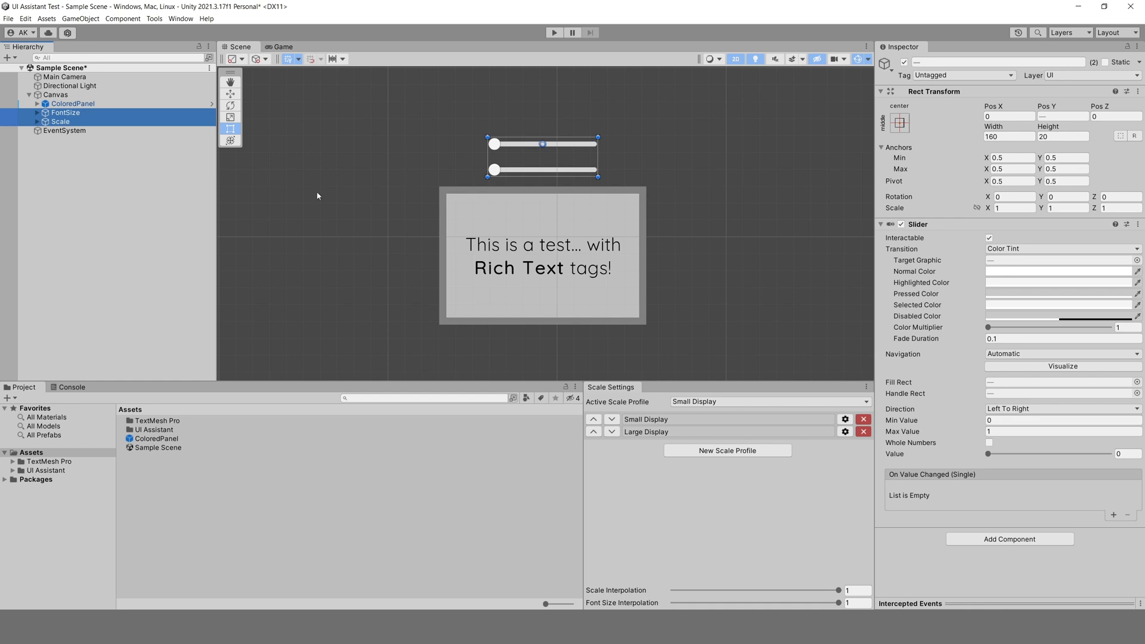
click(975, 541)
text(syn)
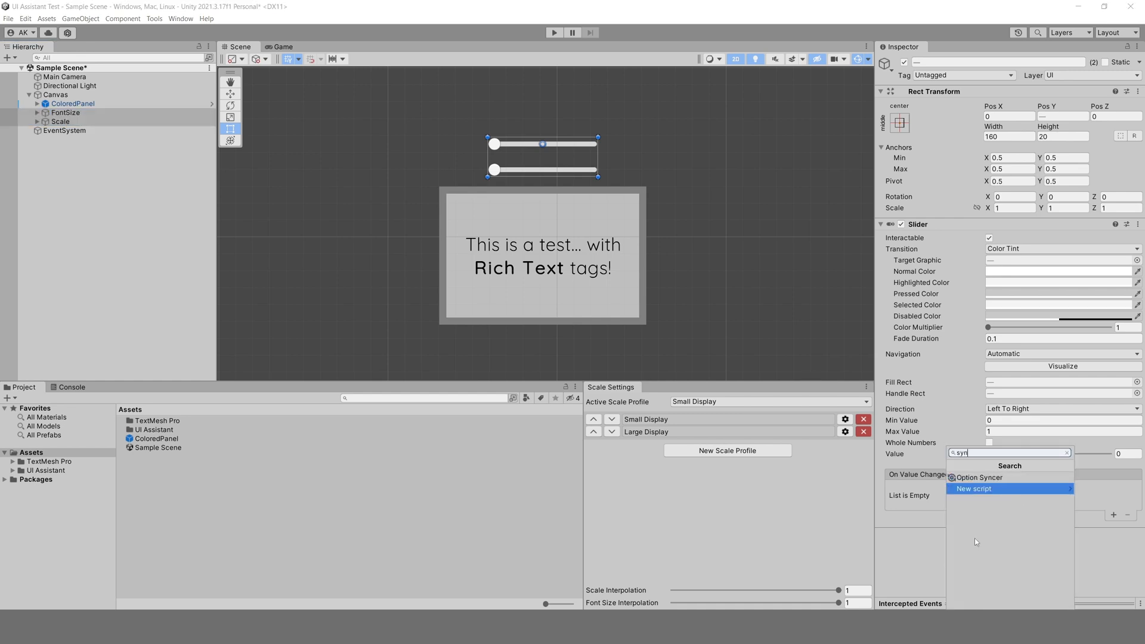
click(985, 479)
Set the Option Syncer entry to Font Size Interpolation on FontSize and to Scale Interpolation on Scale
click(66, 113)
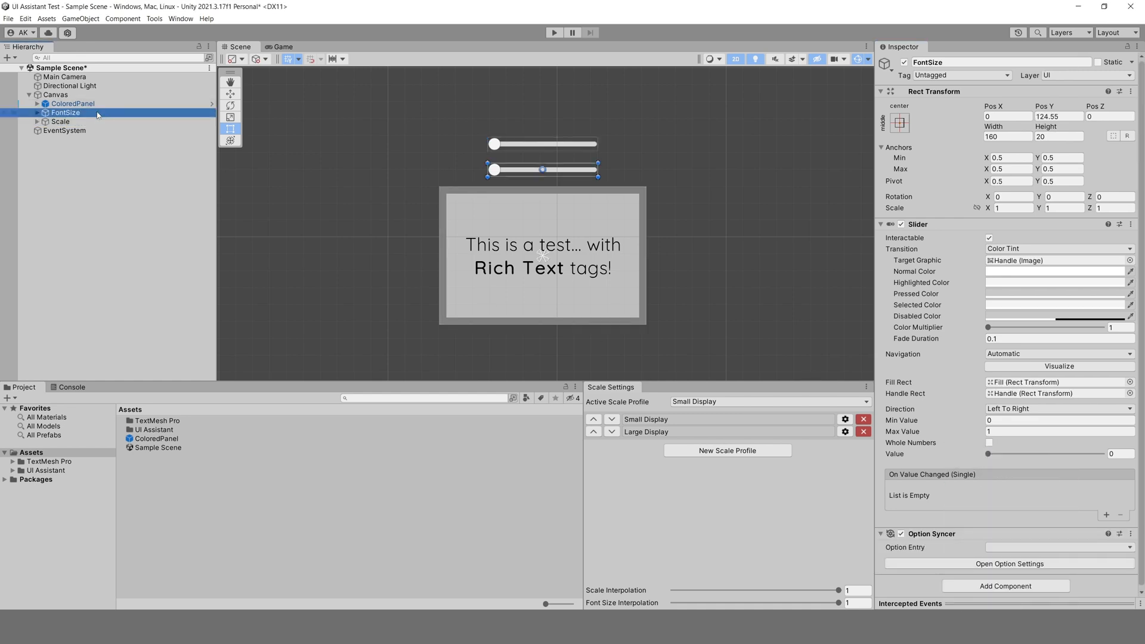
click(1019, 547)
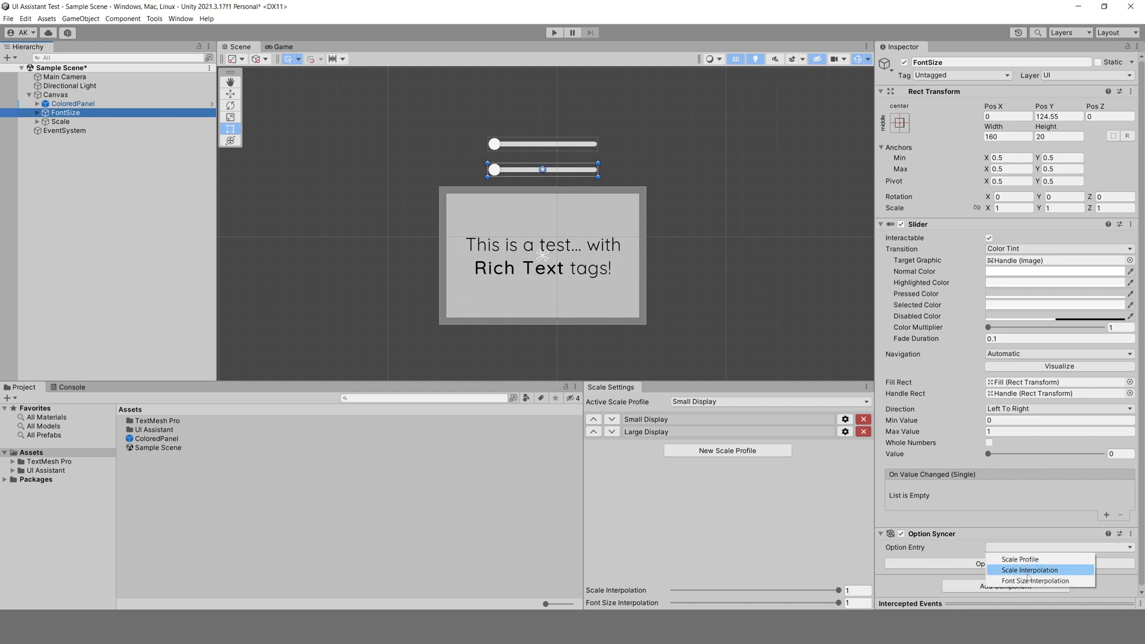
click(1068, 583)
click(59, 121)
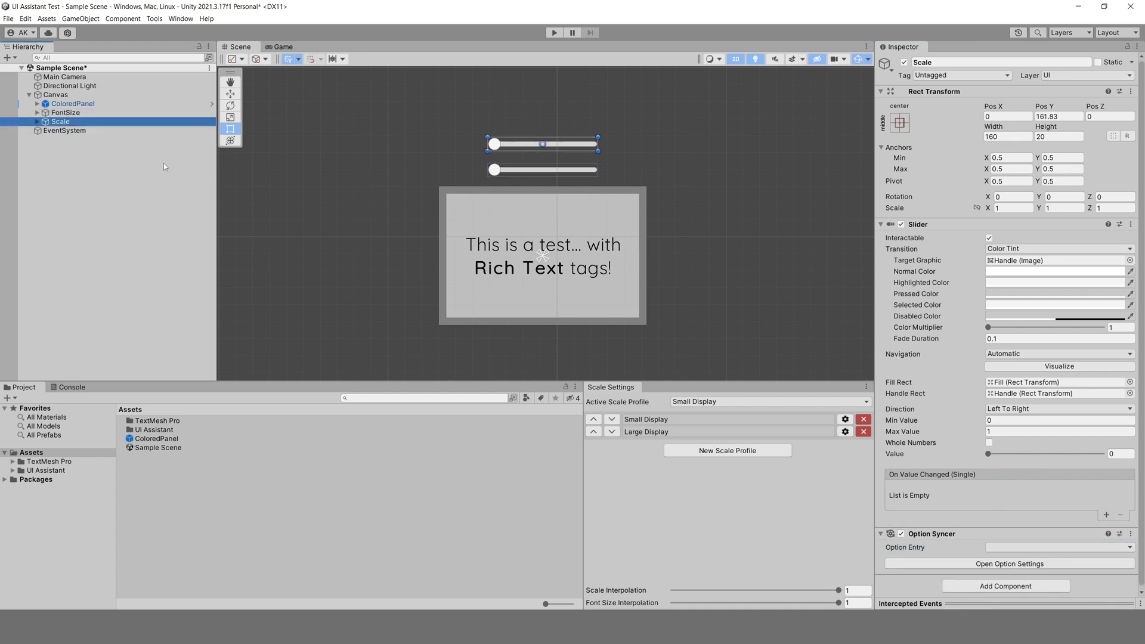
click(1014, 548)
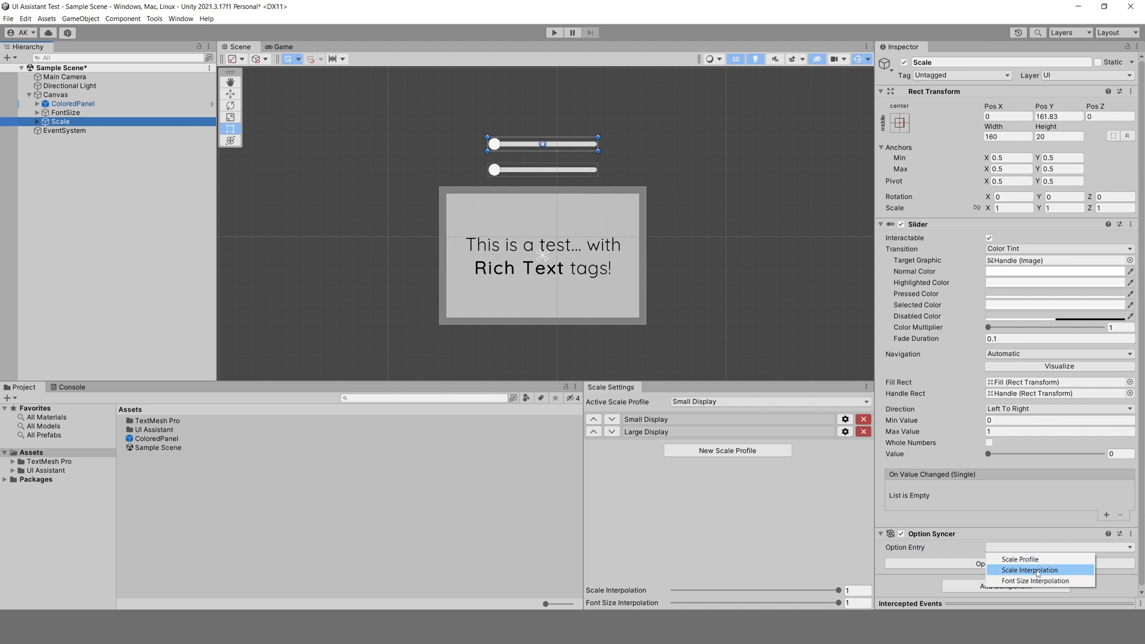
click(1030, 571)
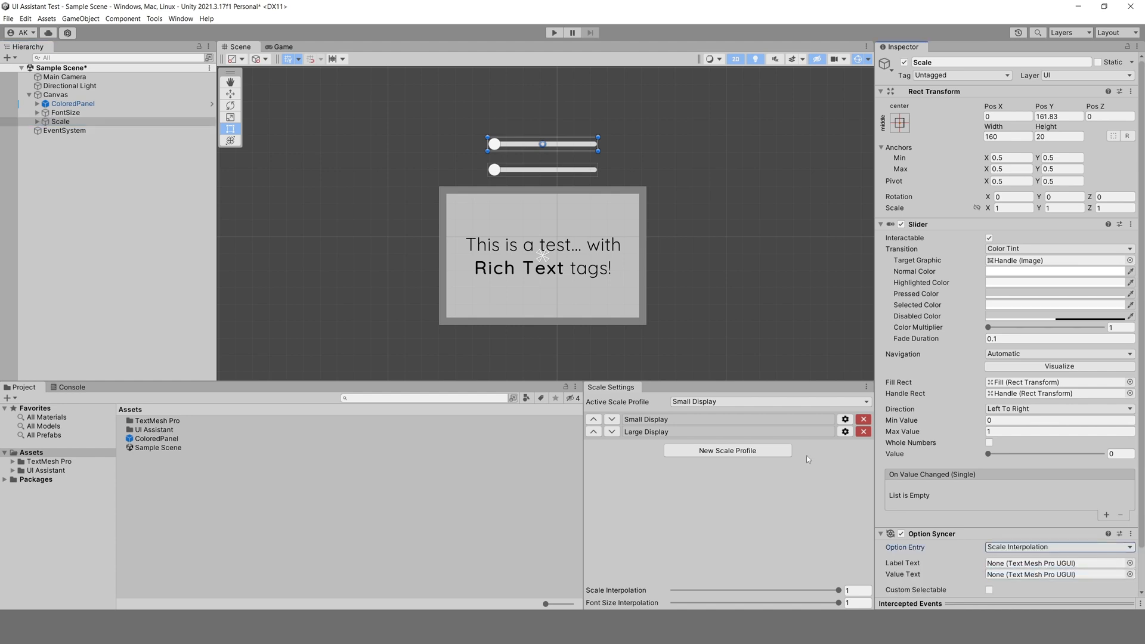
Add a TextMeshPro dropdown as a child of Canvas
right_click(69, 95)
mouse_move(130, 296)
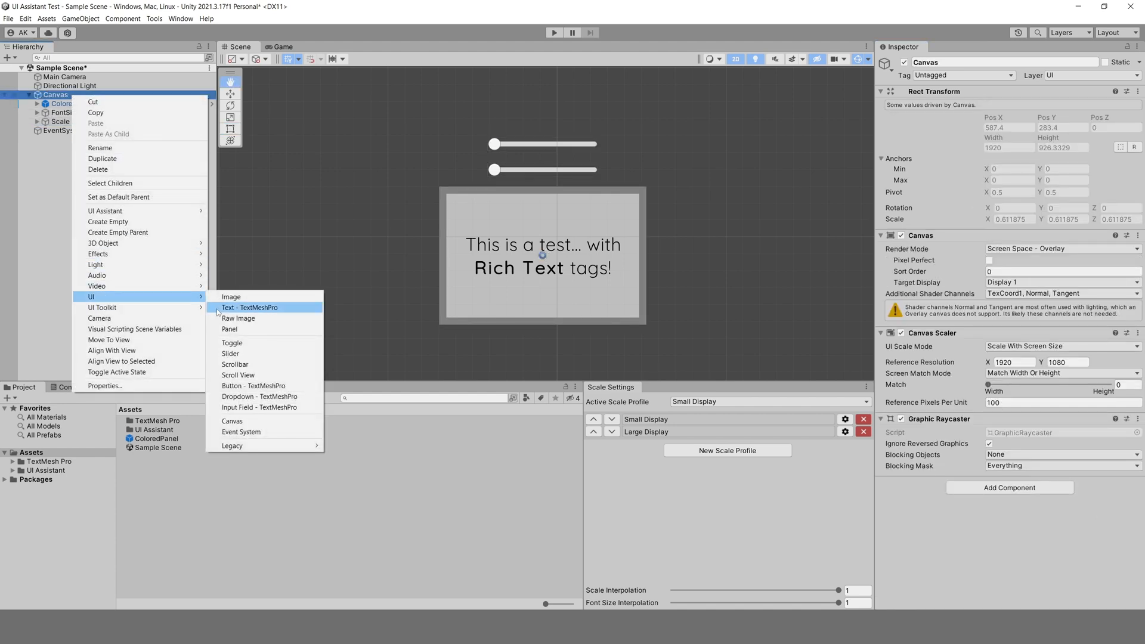
click(259, 397)
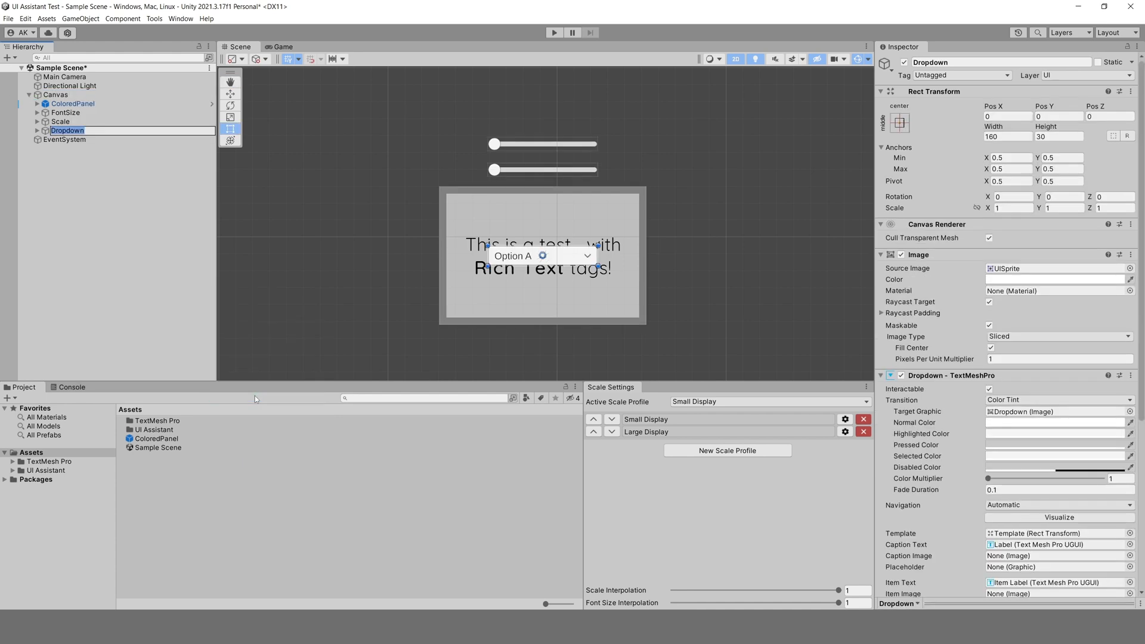
Move the dropdown below the colored panel and give it an Option Syncer component with the entry set to Scale Profile
drag(1056, 107, 1006, 110)
scroll(989, 485, down, 5)
scroll(990, 491, down, 1)
click(1003, 586)
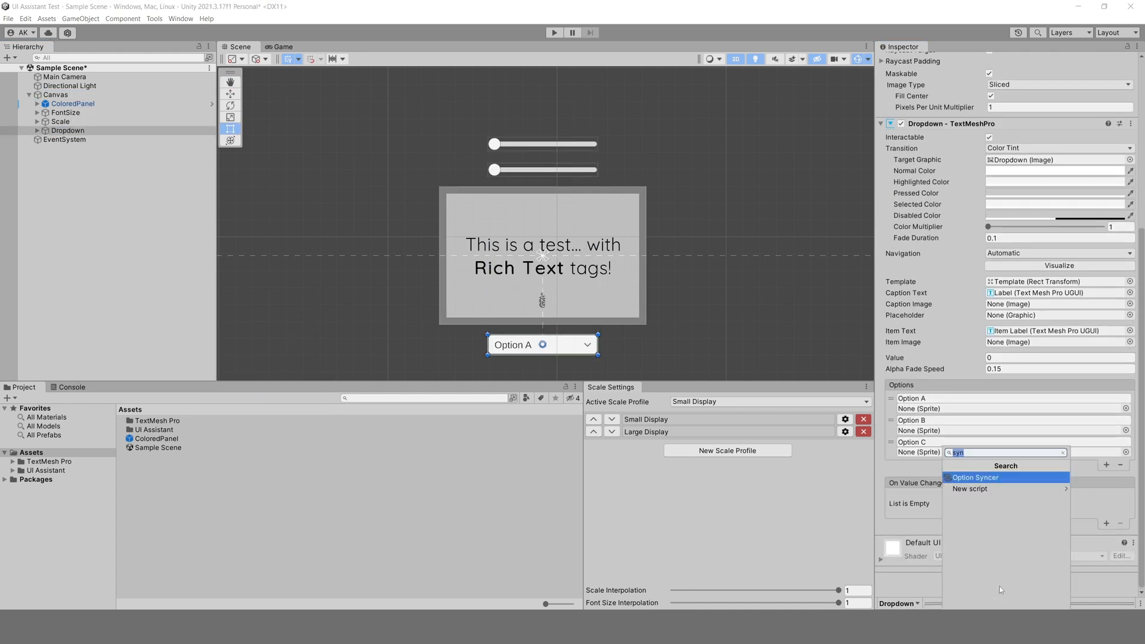
click(991, 478)
click(1025, 555)
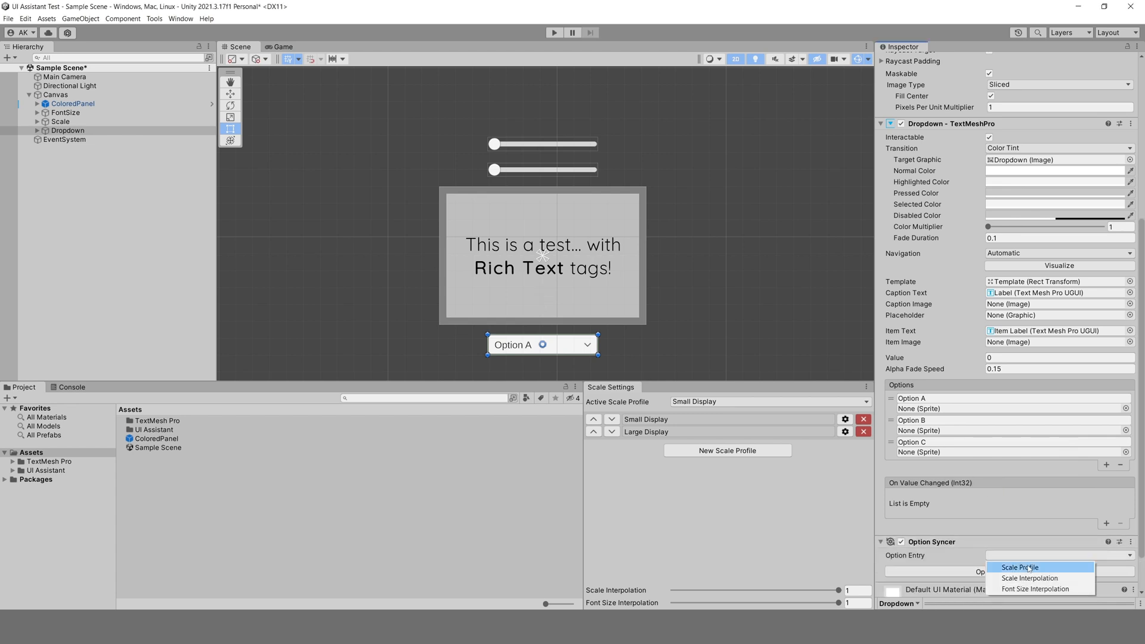
click(1024, 566)
Run the scene and test both sliders under the Small Display and Large Display profiles of the dropdown, ending play mode when done
click(554, 33)
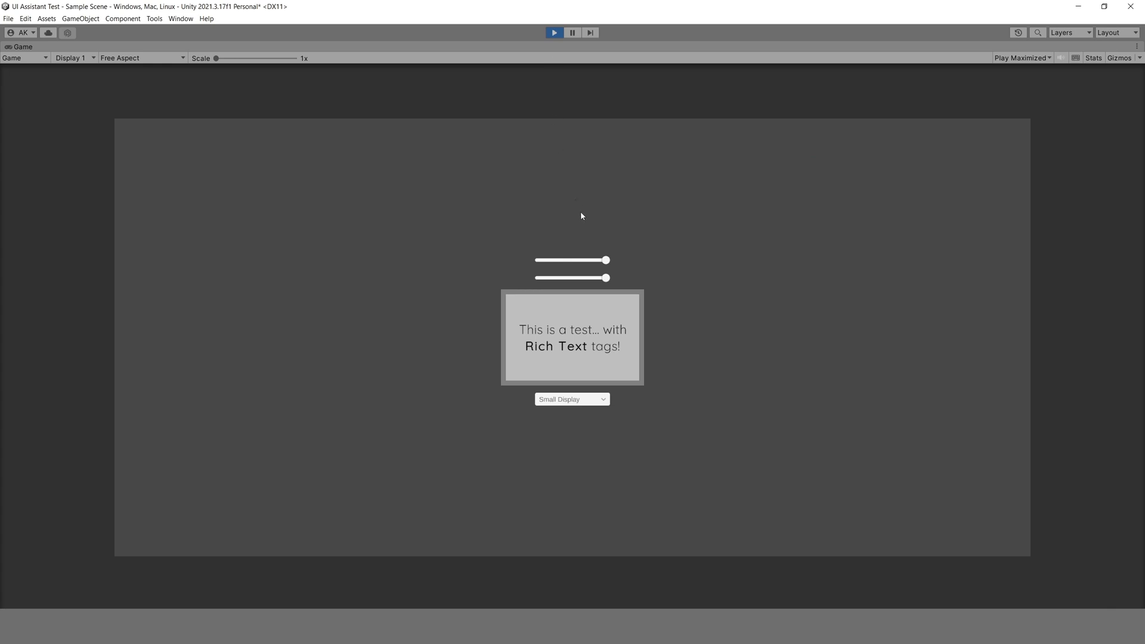
drag(608, 261, 650, 290)
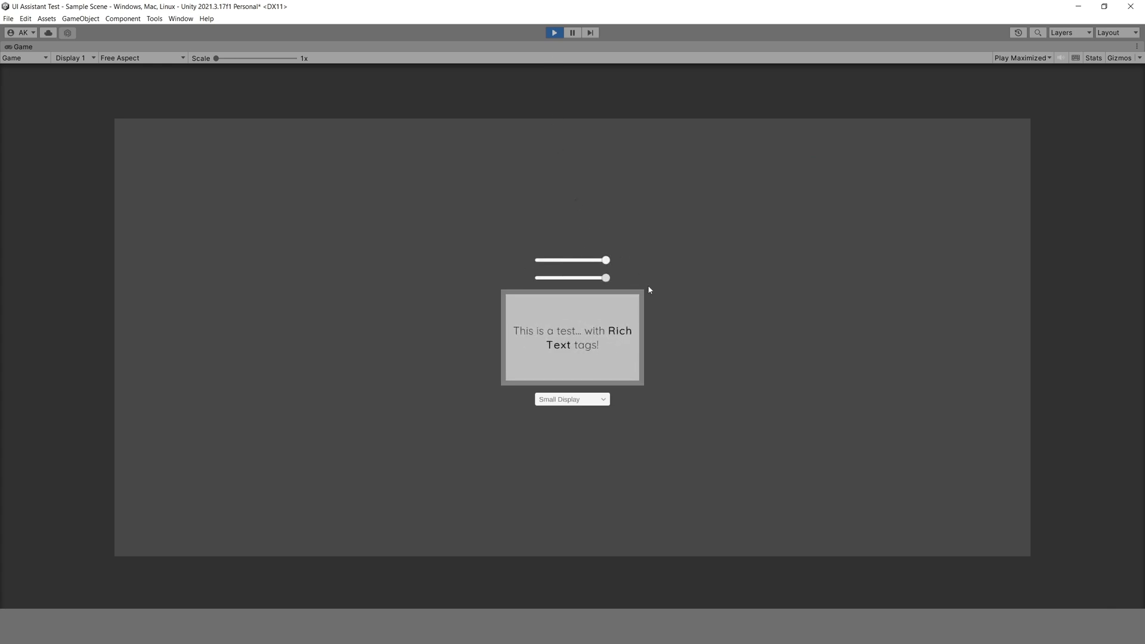
click(590, 403)
click(587, 421)
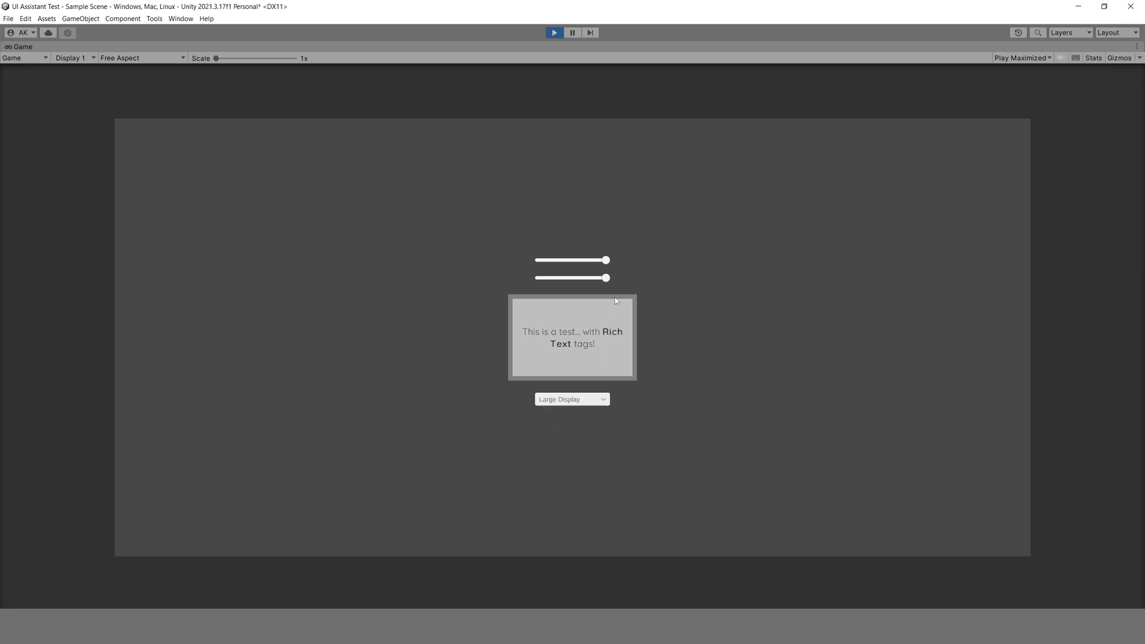
mouse_move(605, 282)
mouse_down()
mouse_move(502, 285)
mouse_move(611, 289)
mouse_move(488, 273)
mouse_move(620, 267)
mouse_up()
click(555, 33)
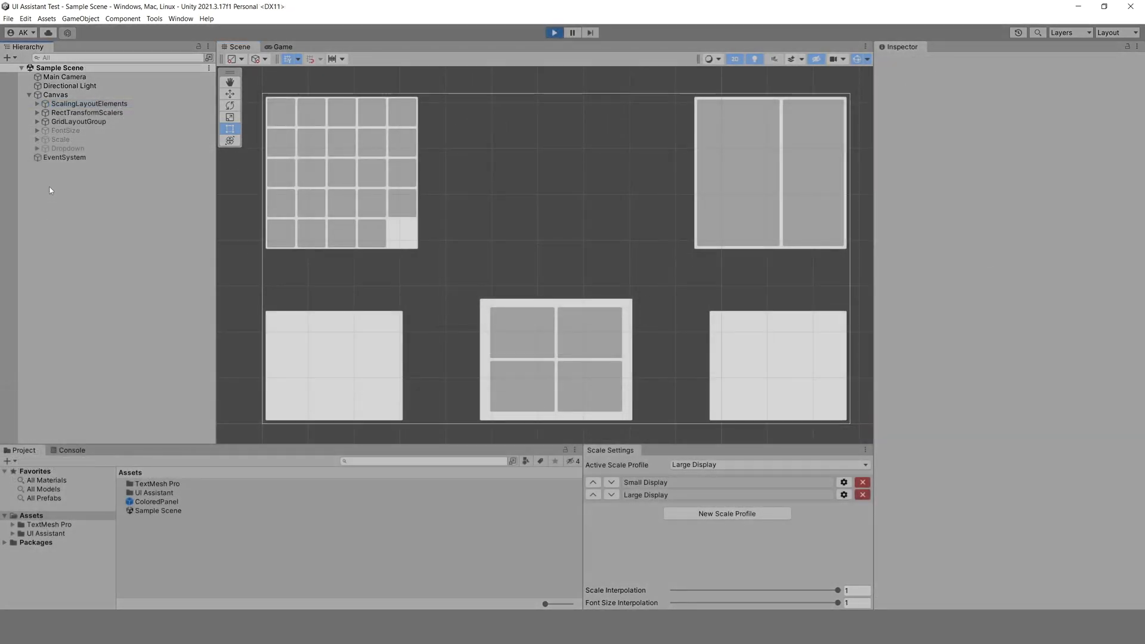
Examine how the Scale, Size and ScaleRetainBounds objects under RectTransformScalers respond while varying Scale Interpolation and returning it to 1
click(37, 113)
click(63, 122)
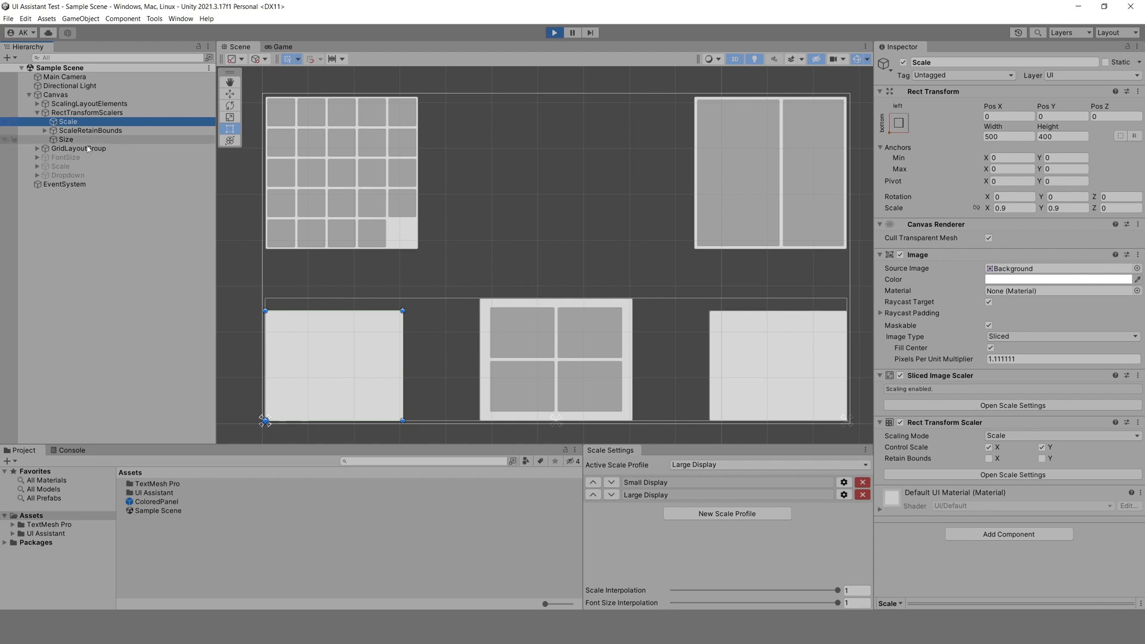
mouse_move(839, 591)
mouse_down()
mouse_move(821, 591)
mouse_move(852, 589)
mouse_up()
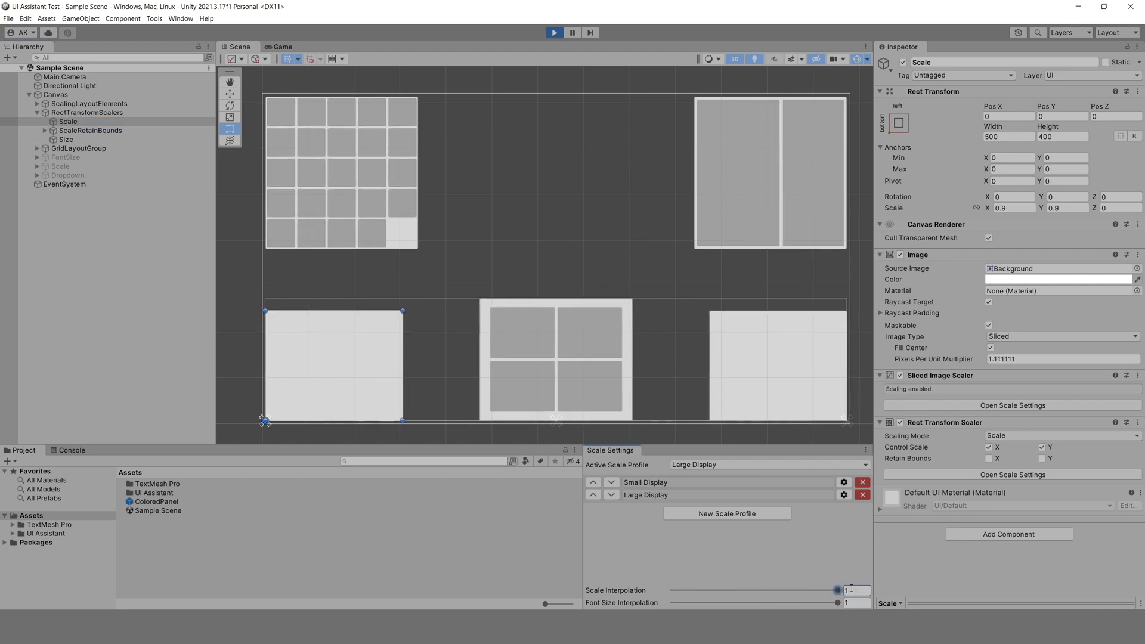
click(131, 141)
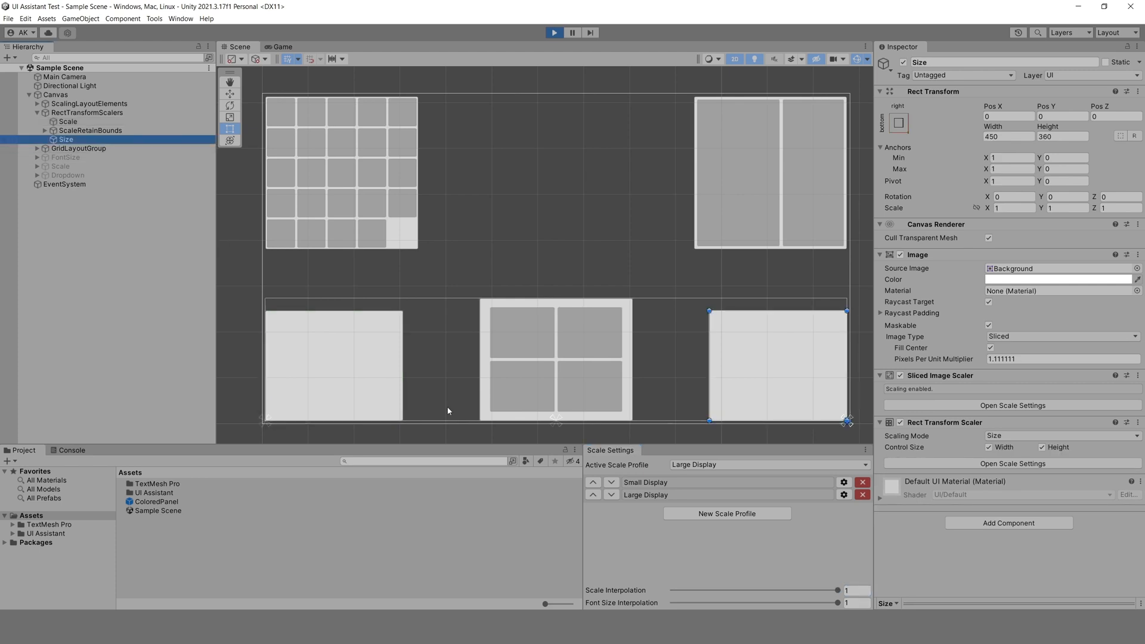
mouse_move(838, 592)
mouse_down()
mouse_move(599, 591)
mouse_move(838, 590)
mouse_up()
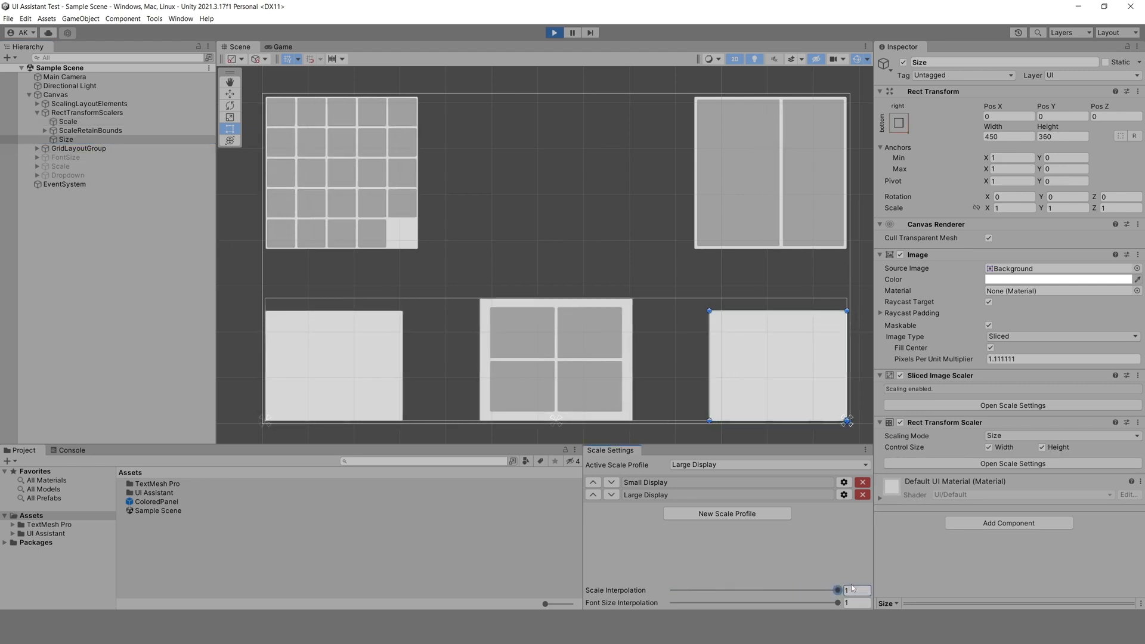
click(98, 132)
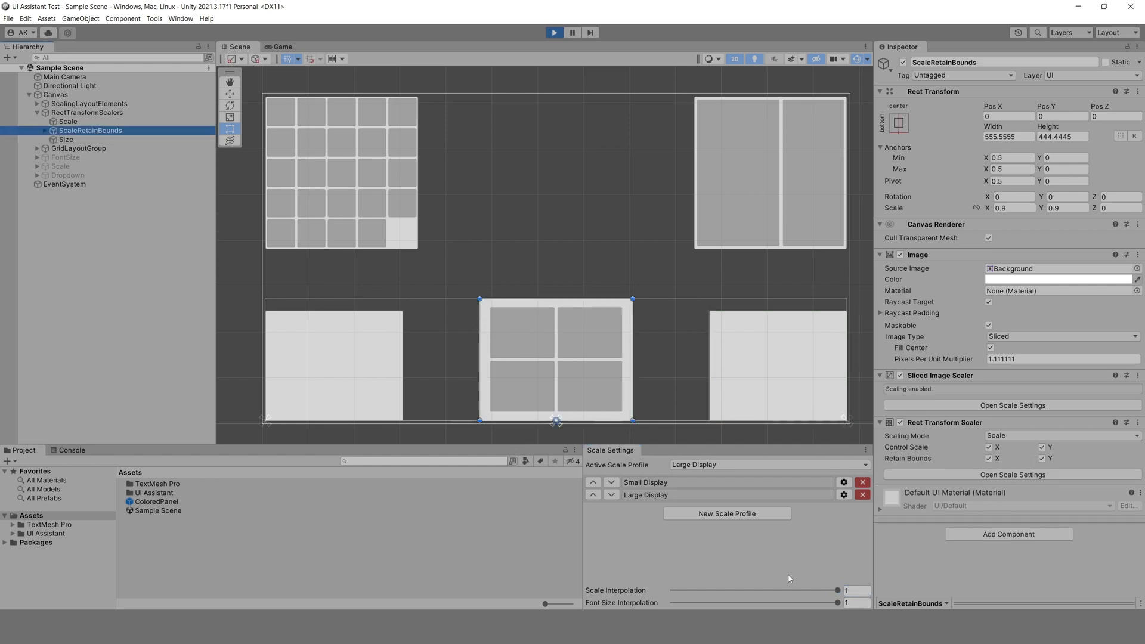
drag(838, 590, 898, 595)
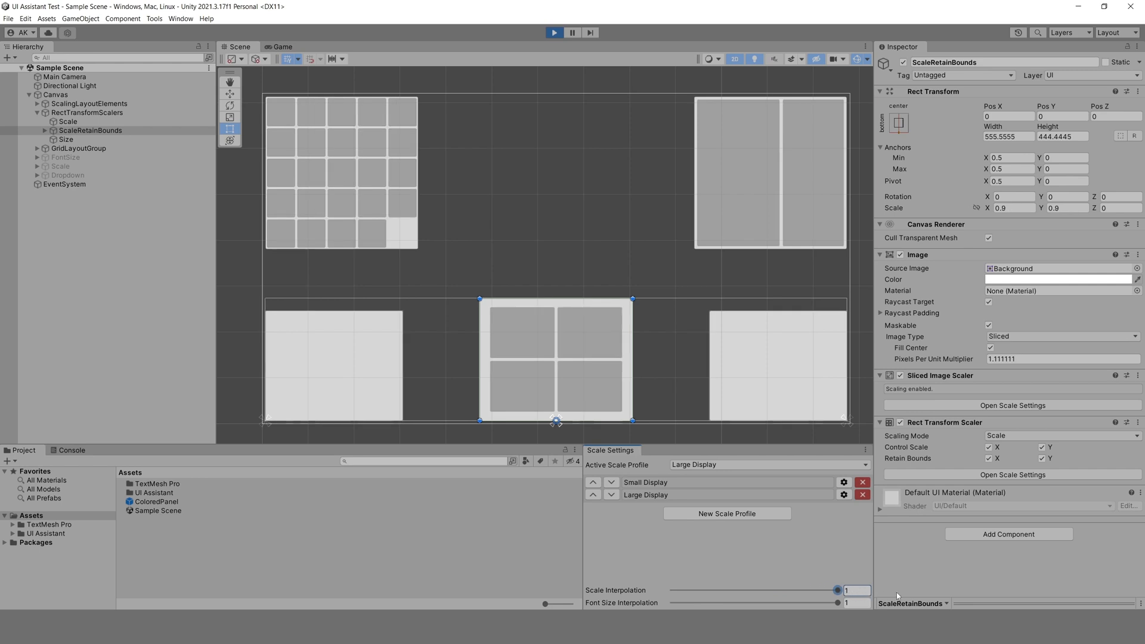
Examine the PreferredWidth and FlexibleWidth children of ScalingLayoutElements, varying Scale Interpolation and returning it to 1
click(37, 113)
click(47, 104)
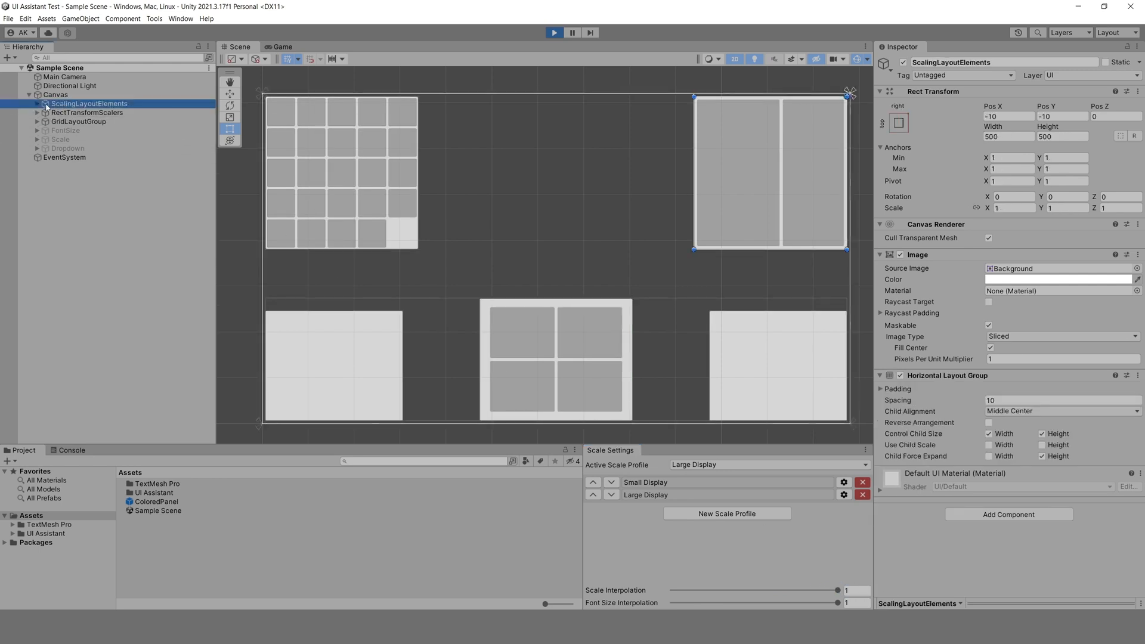
click(37, 105)
click(70, 113)
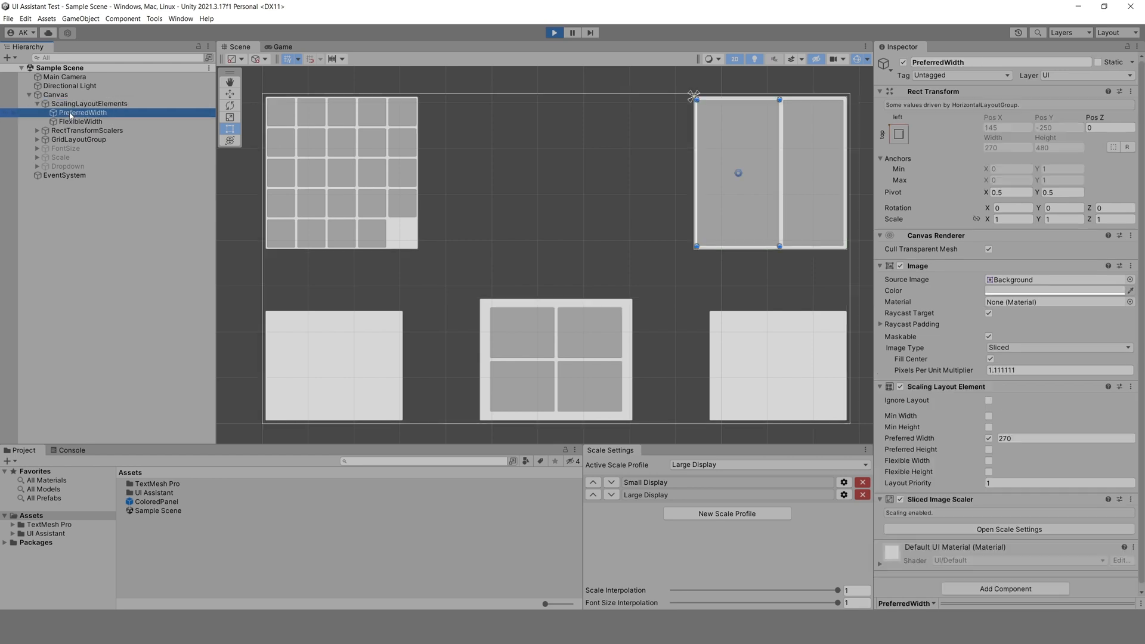
click(77, 122)
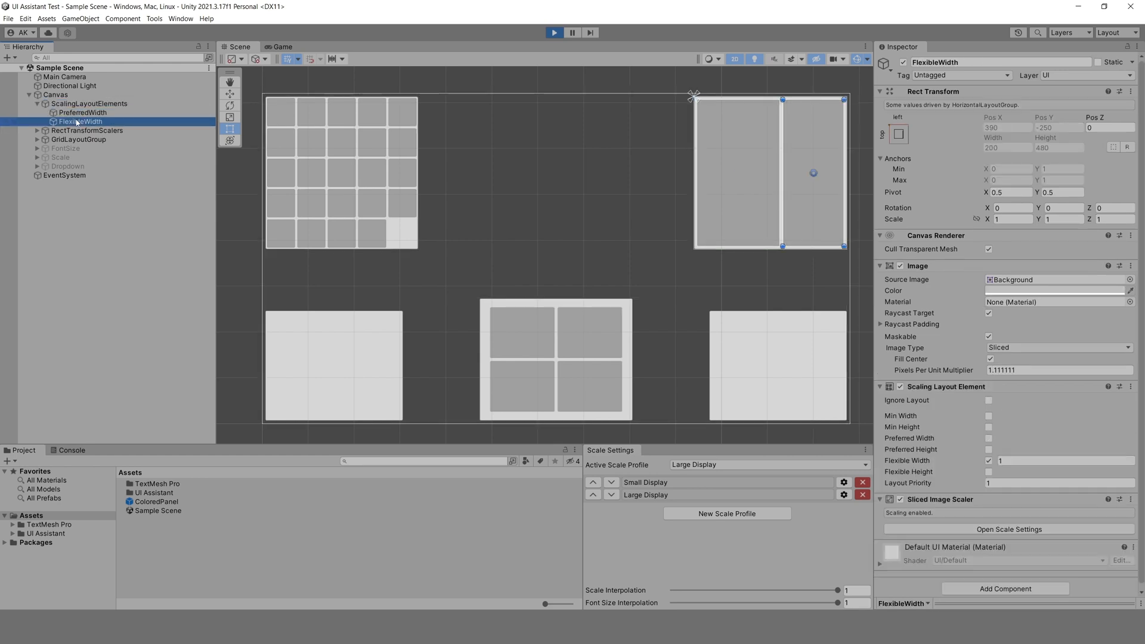
click(83, 113)
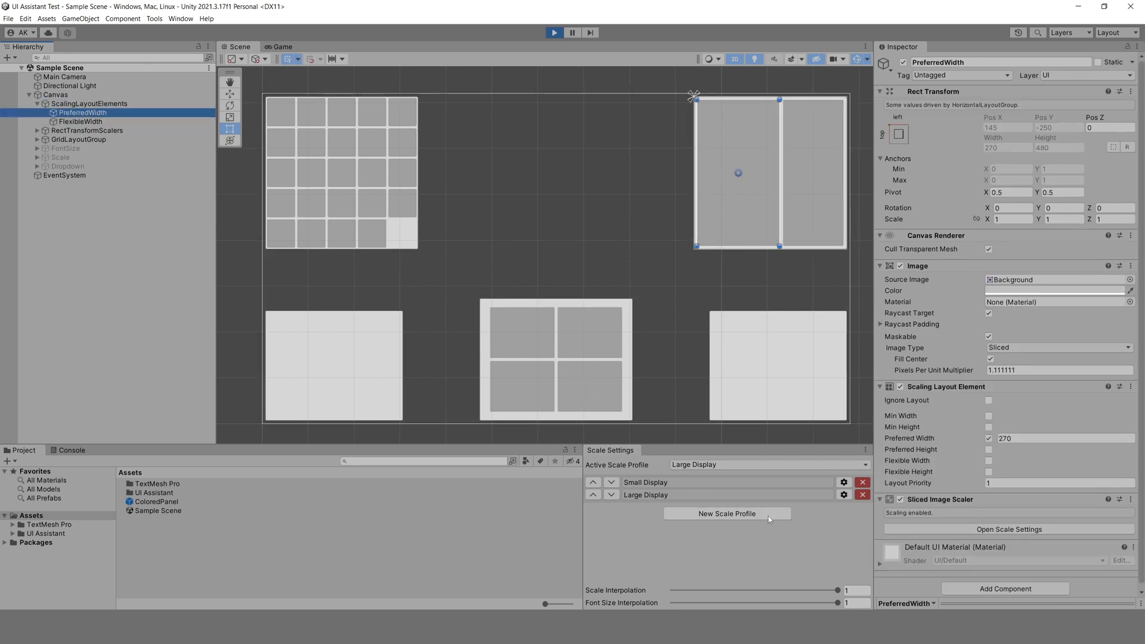
click(838, 591)
mouse_move(839, 591)
mouse_down()
mouse_move(773, 590)
mouse_move(849, 590)
mouse_up()
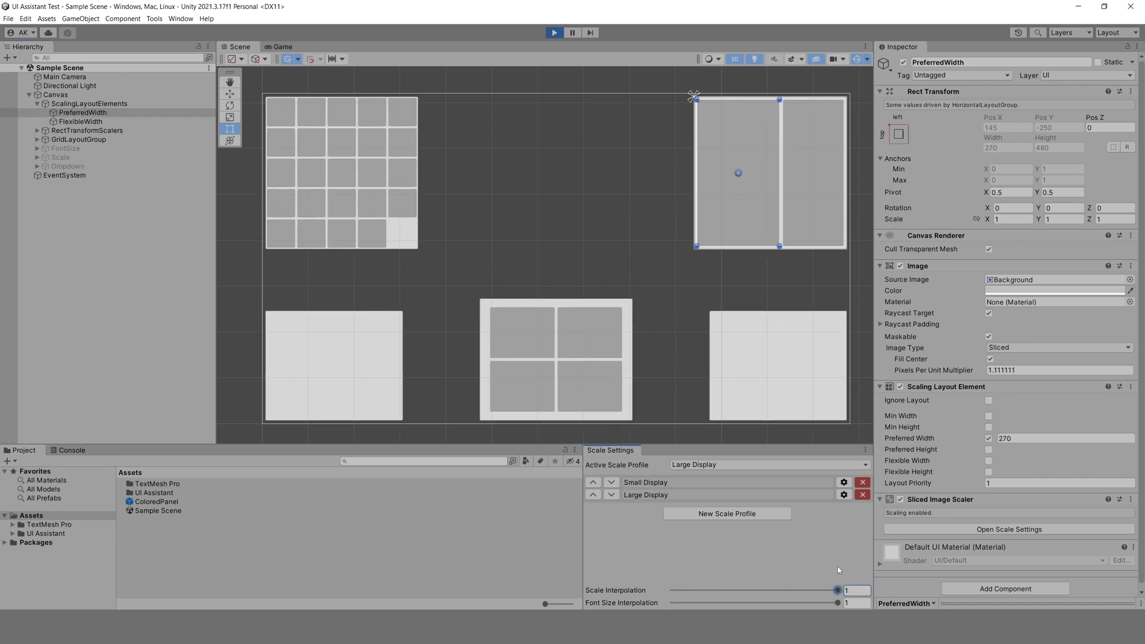
click(38, 104)
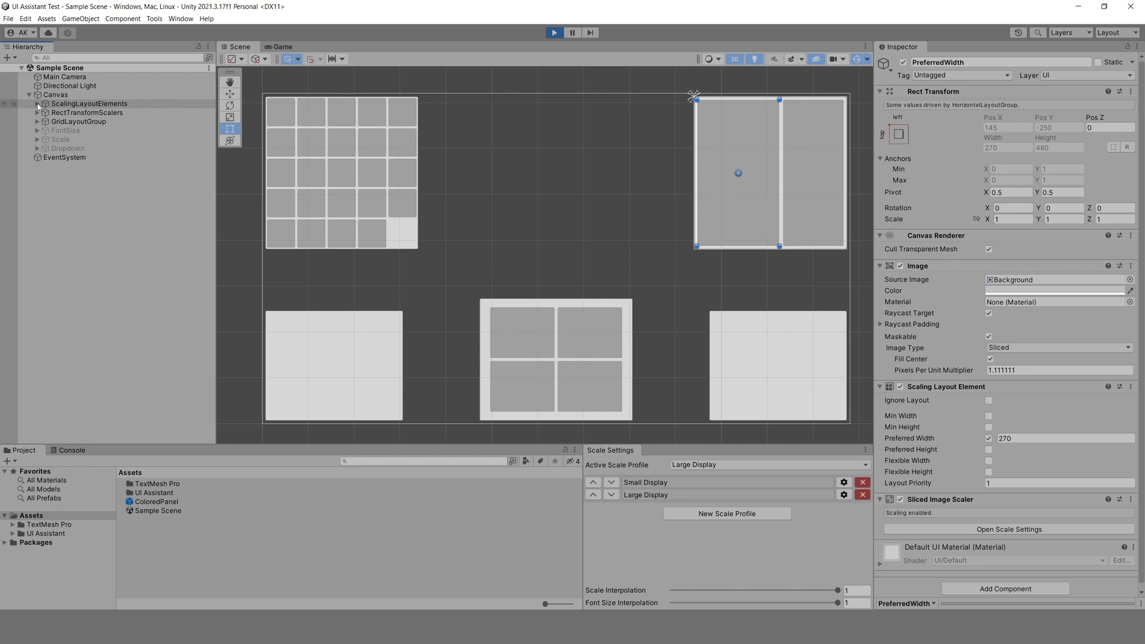
Disable Stretch Cells on GridLayoutGroup and set its cell size to X 68.17 and Y 68.8
click(65, 122)
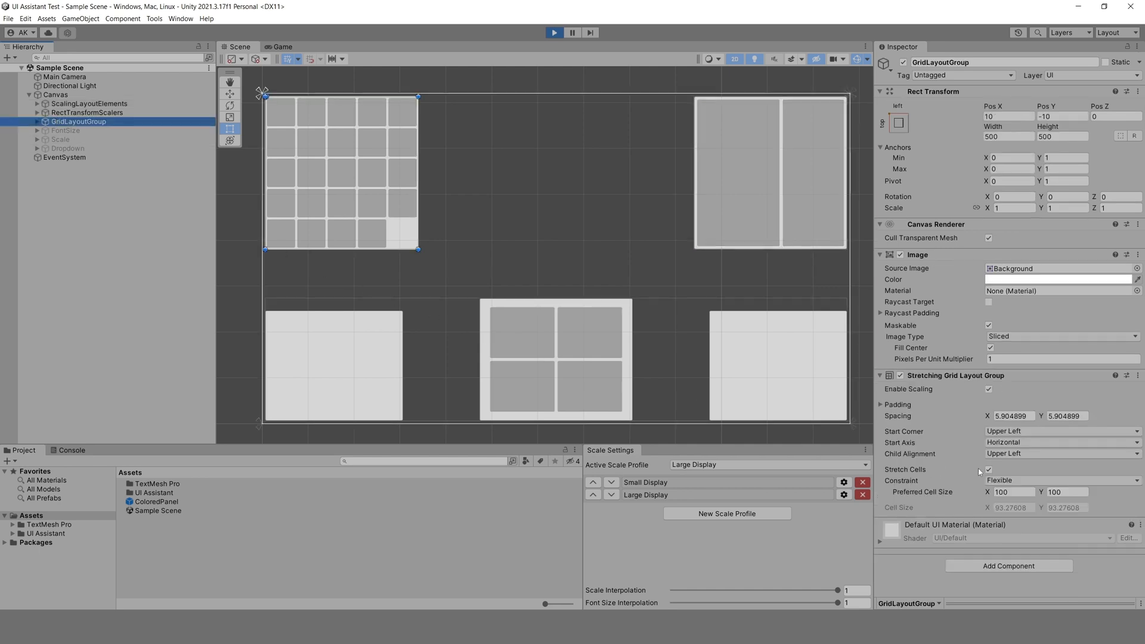
click(989, 470)
drag(990, 496, 635, 507)
drag(525, 518, 720, 519)
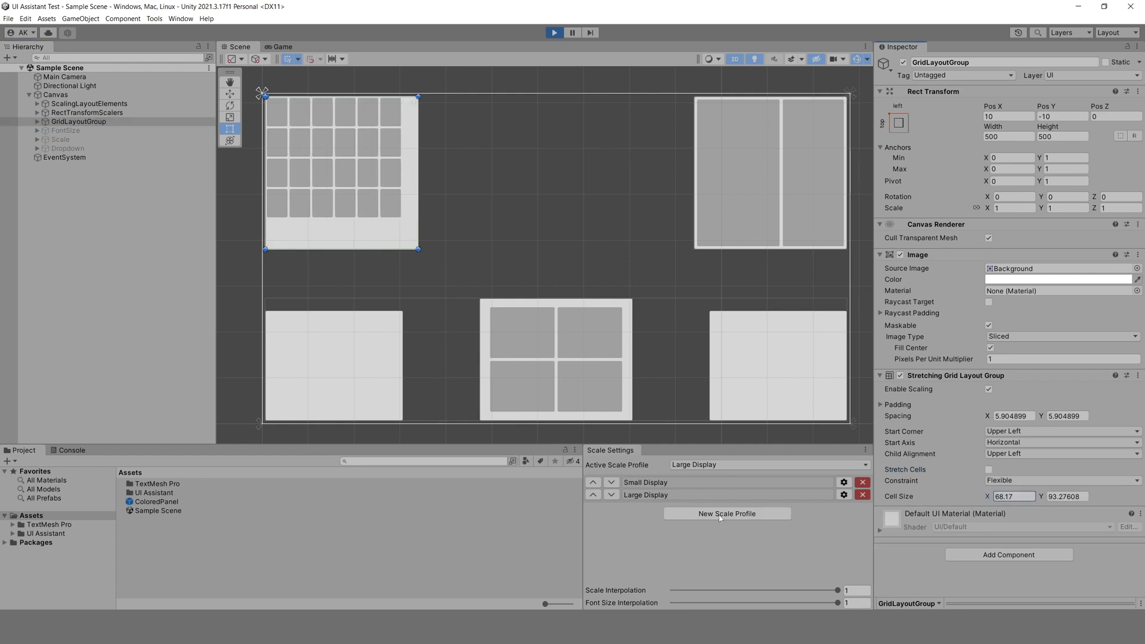
key(Tab)
text(68.8)
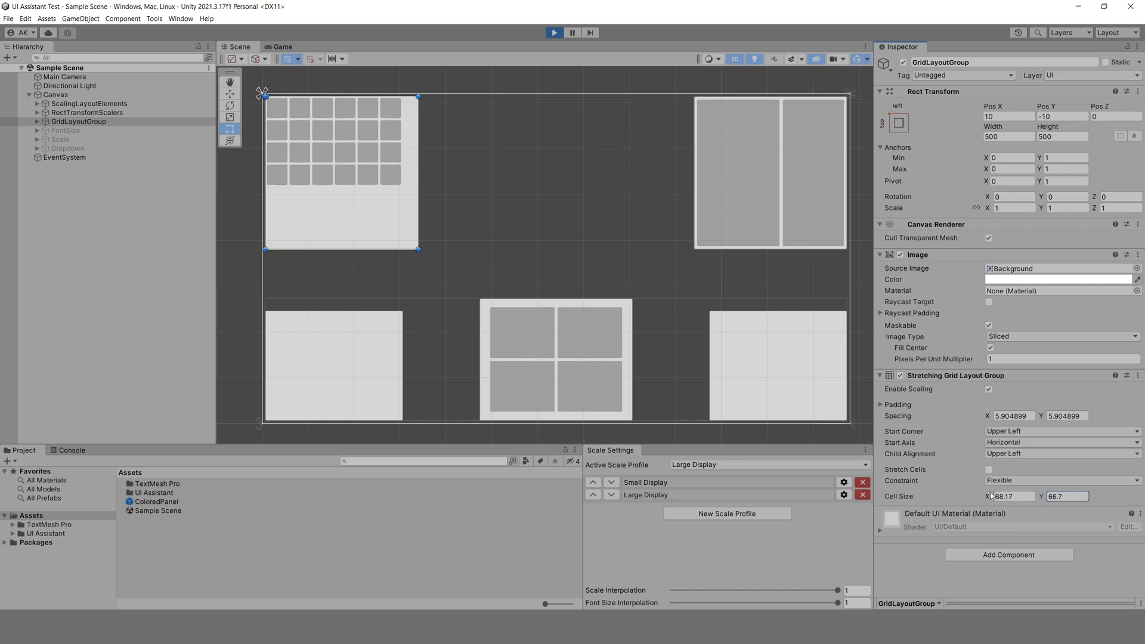
Set the unstretched grid's constraint to Fixed Column Count with a constraint count of 11
click(1006, 481)
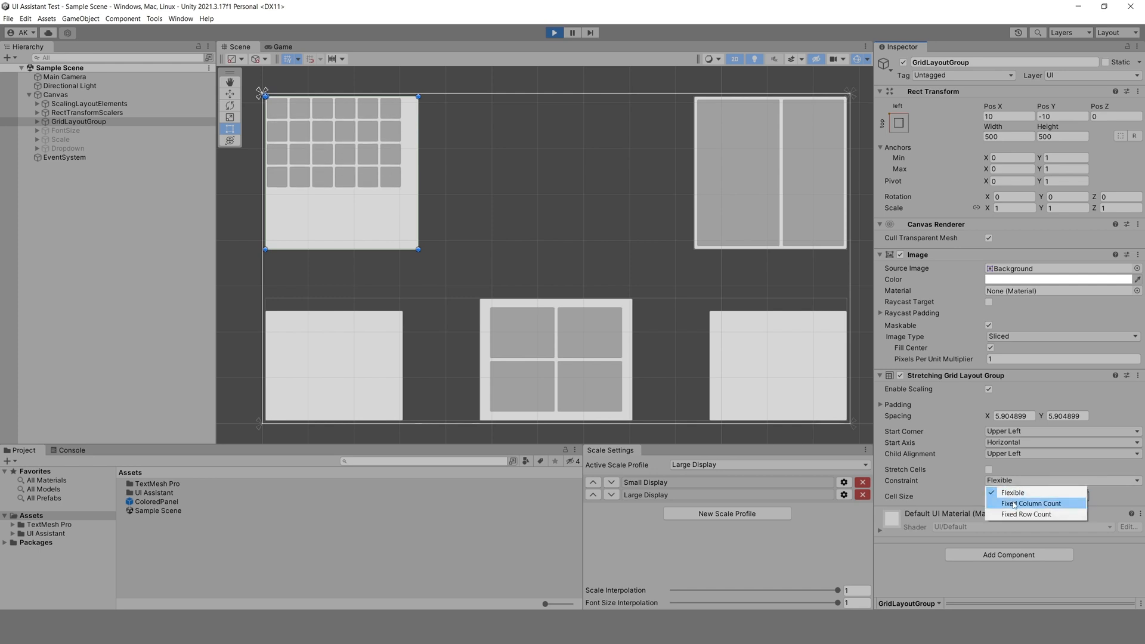
click(1014, 505)
drag(984, 493, 982, 494)
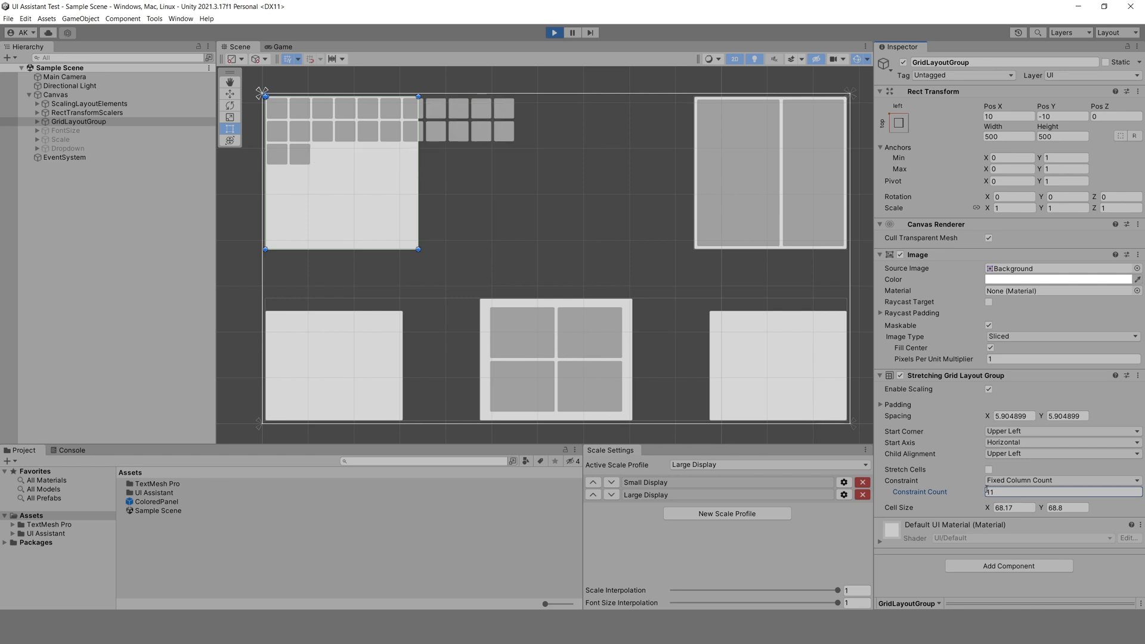
Change the unstretched grid's constraint to Fixed Row Count and set the constraint count to 6
click(1014, 480)
click(1014, 517)
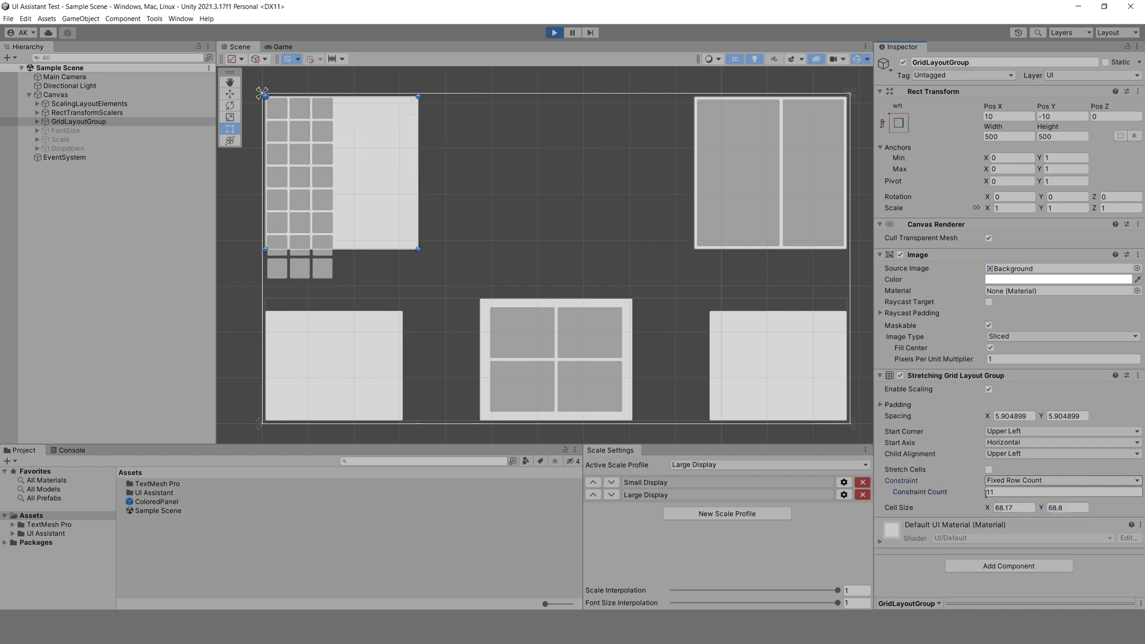
drag(980, 492, 977, 494)
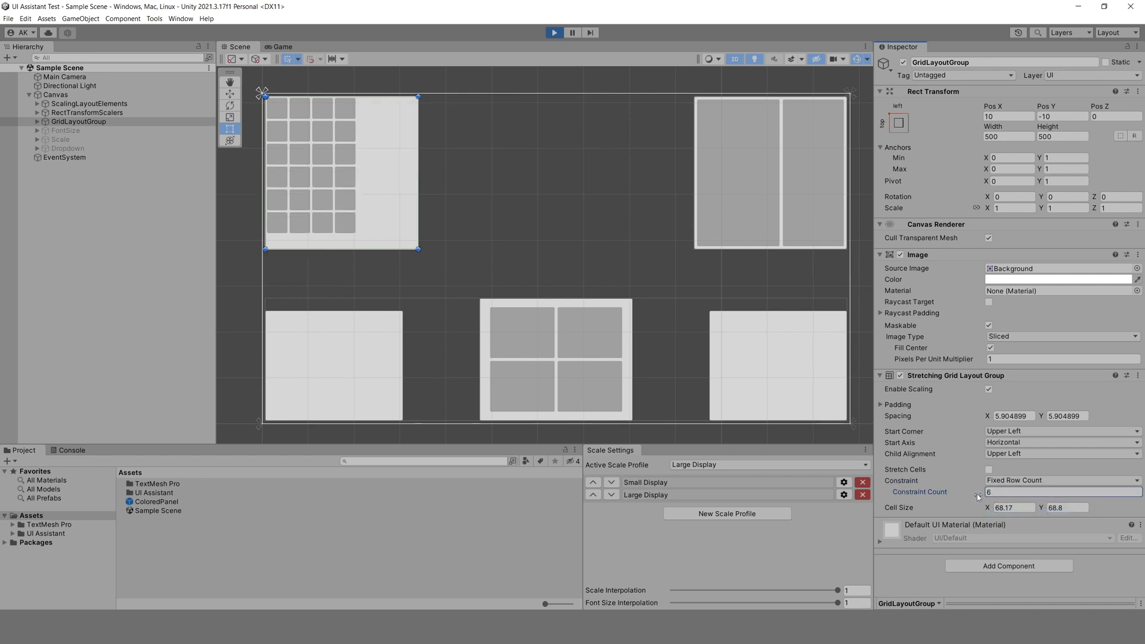
Re-enable Stretch Cells on GridLayoutGroup and reduce the preferred cell width to about 79
click(990, 470)
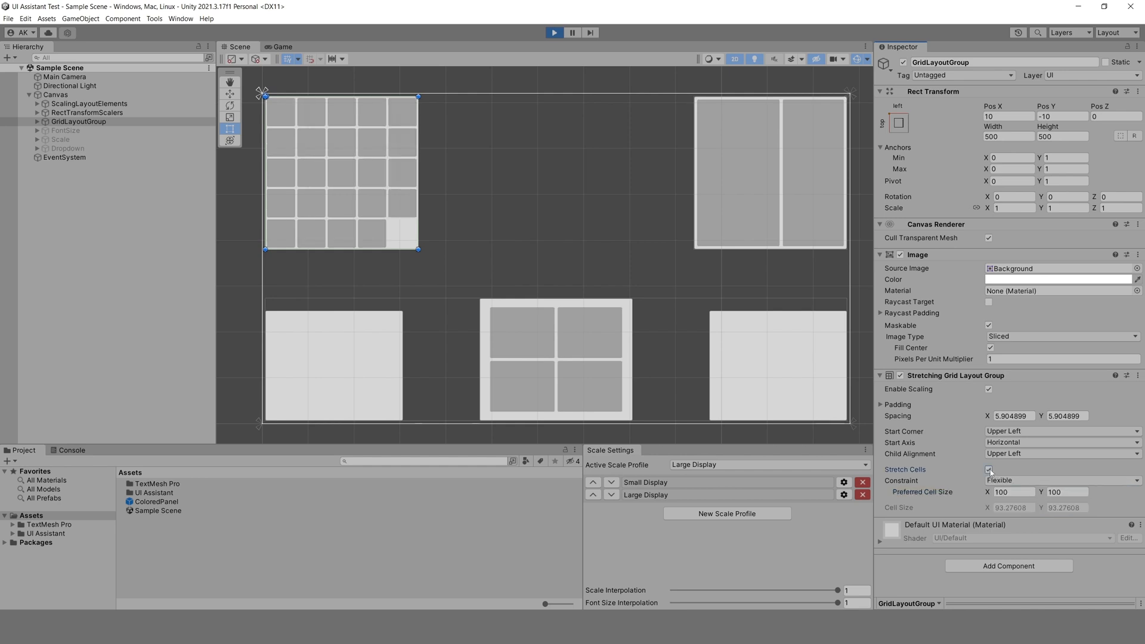
drag(990, 493, 950, 496)
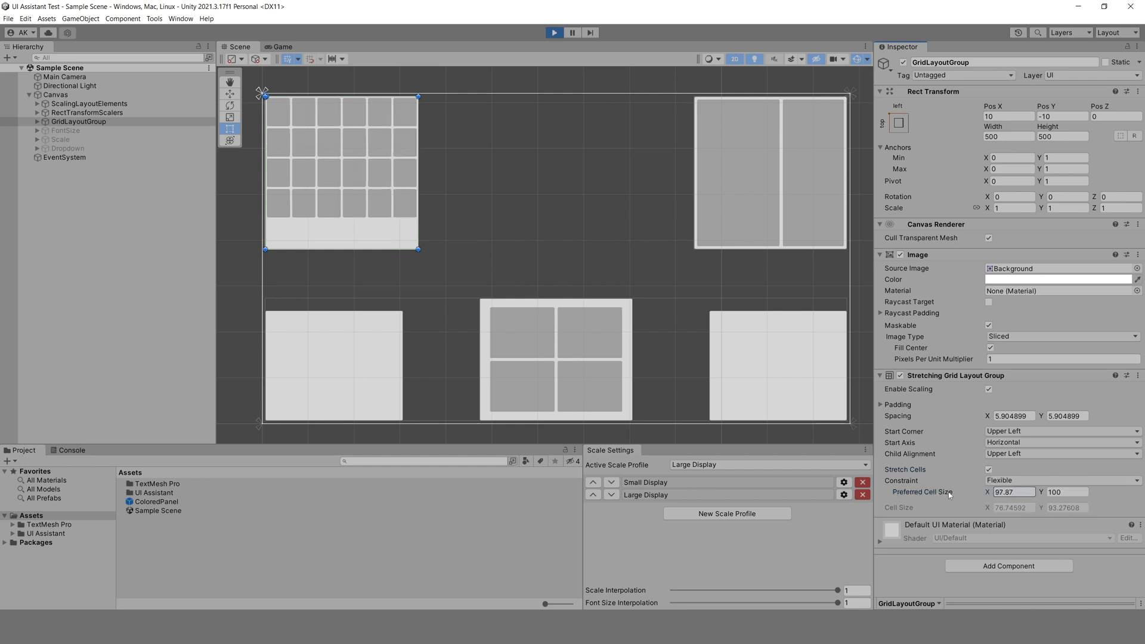
drag(850, 505, 611, 540)
Switch the stretched grid's constraint to Expanded and adjust Match between width and height to 0.421
click(1020, 480)
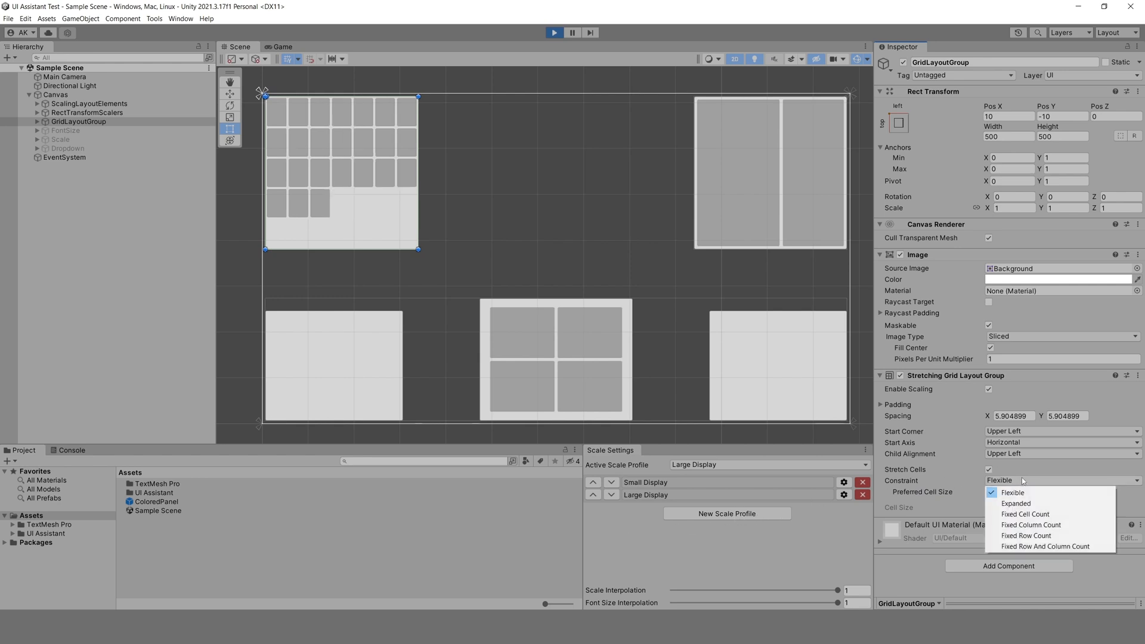
click(1026, 504)
mouse_move(1046, 496)
mouse_down()
mouse_move(974, 511)
mouse_move(1129, 508)
mouse_move(1038, 509)
mouse_up()
Set the grid's constraint to Fixed Cell Count with a constraint count of 29 and a Match of 0.37
click(1034, 481)
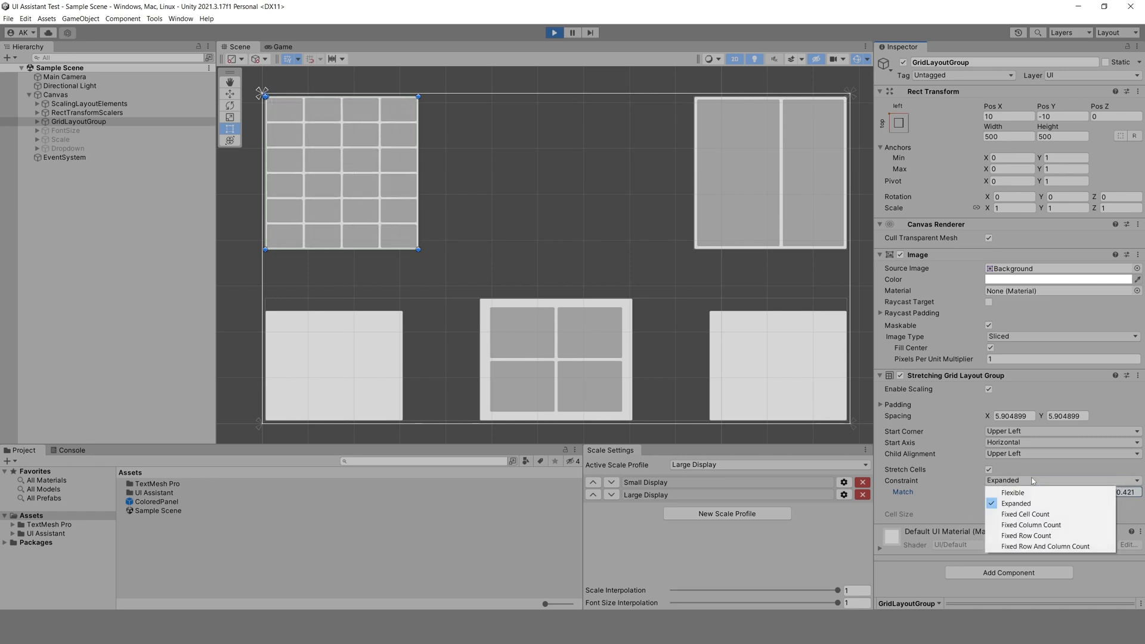
click(1040, 514)
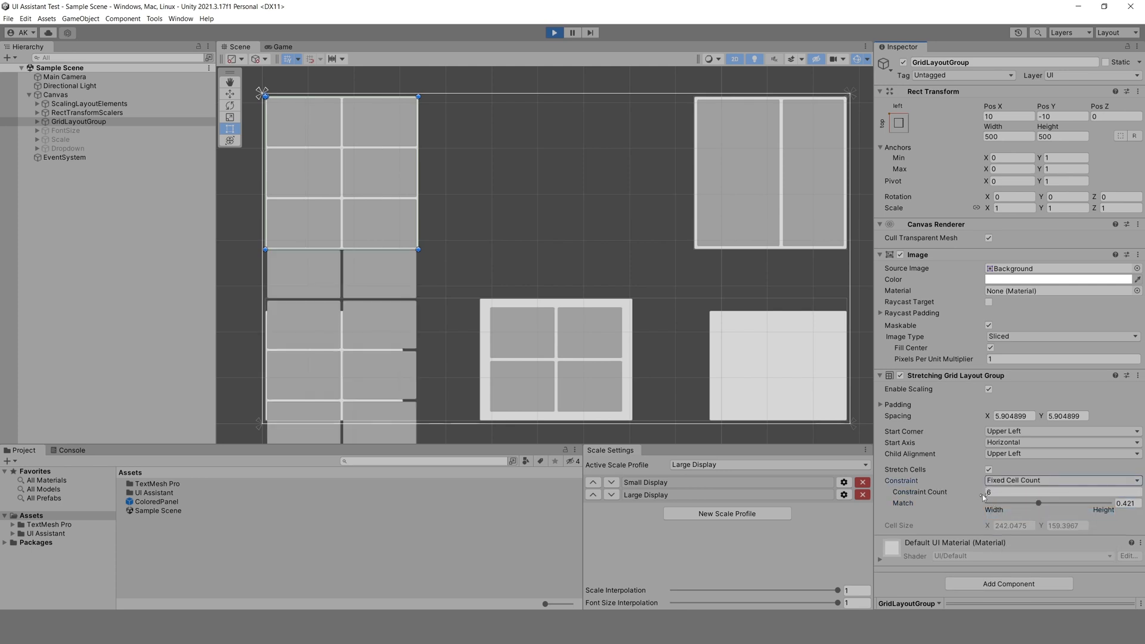
drag(983, 497, 1035, 504)
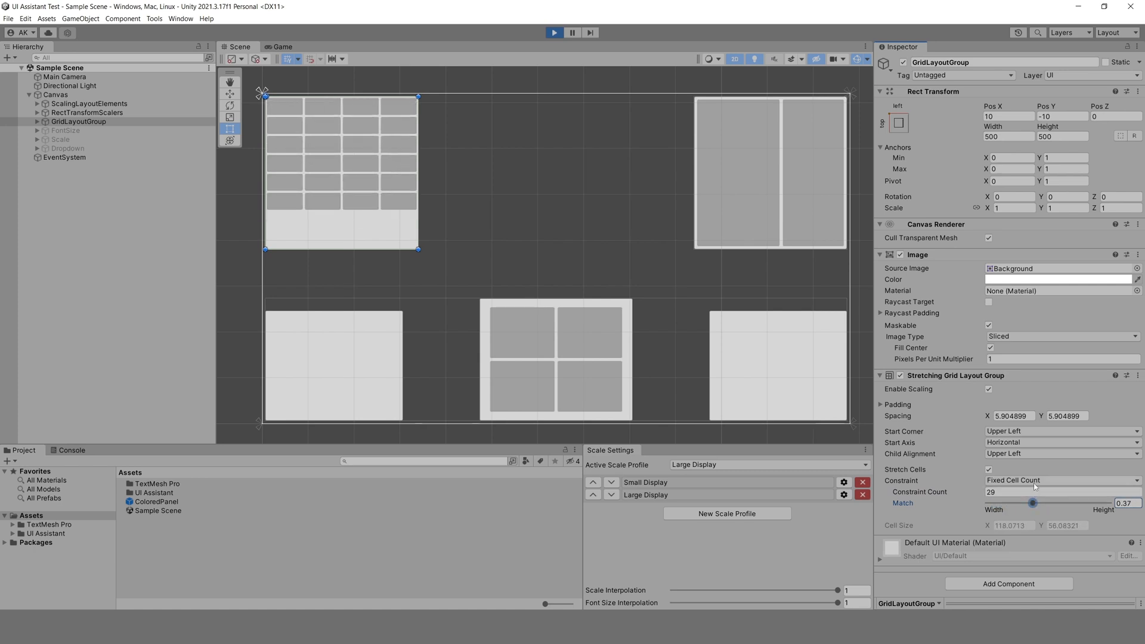
Set the stretched grid's constraint to Fixed Column Count with a constraint count of 6 and a preferred row height of about 124
click(1035, 486)
click(1019, 520)
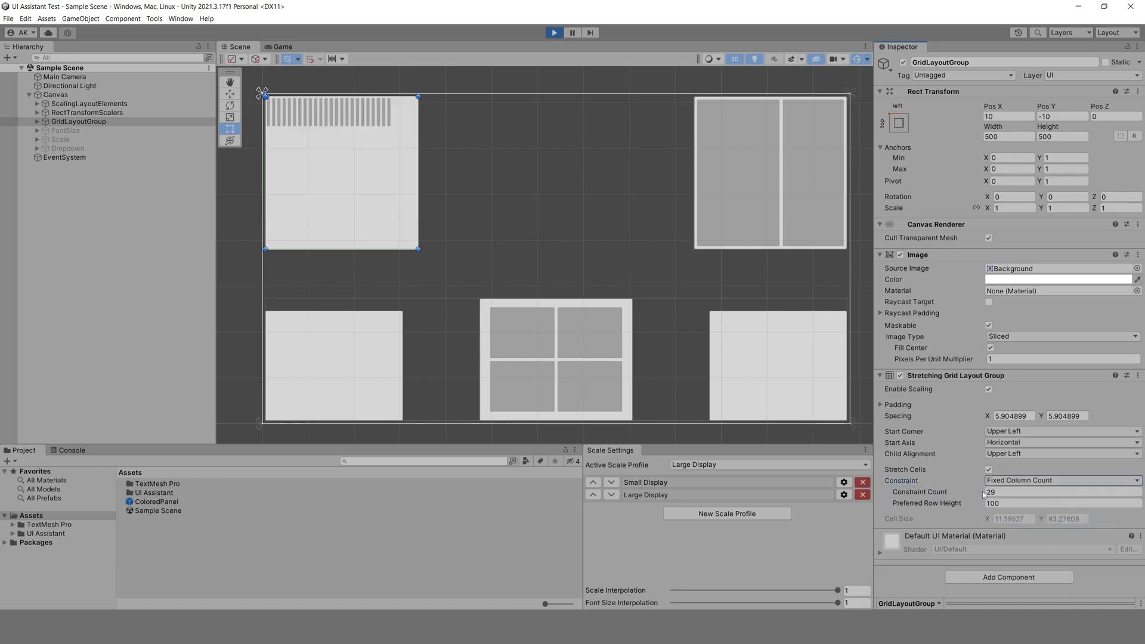
drag(983, 494, 968, 497)
drag(972, 506, 38, 509)
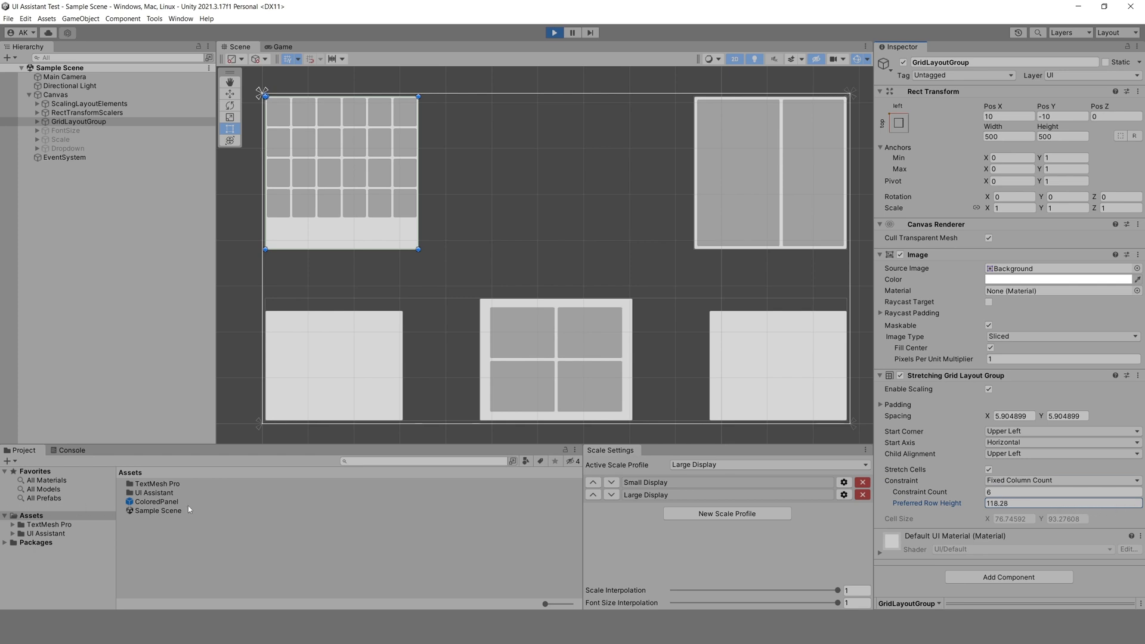
drag(188, 506, 300, 506)
Set the stretched grid's constraint to Fixed Row Count with a preferred column width of 71.2 and a constraint count of 5
click(1041, 481)
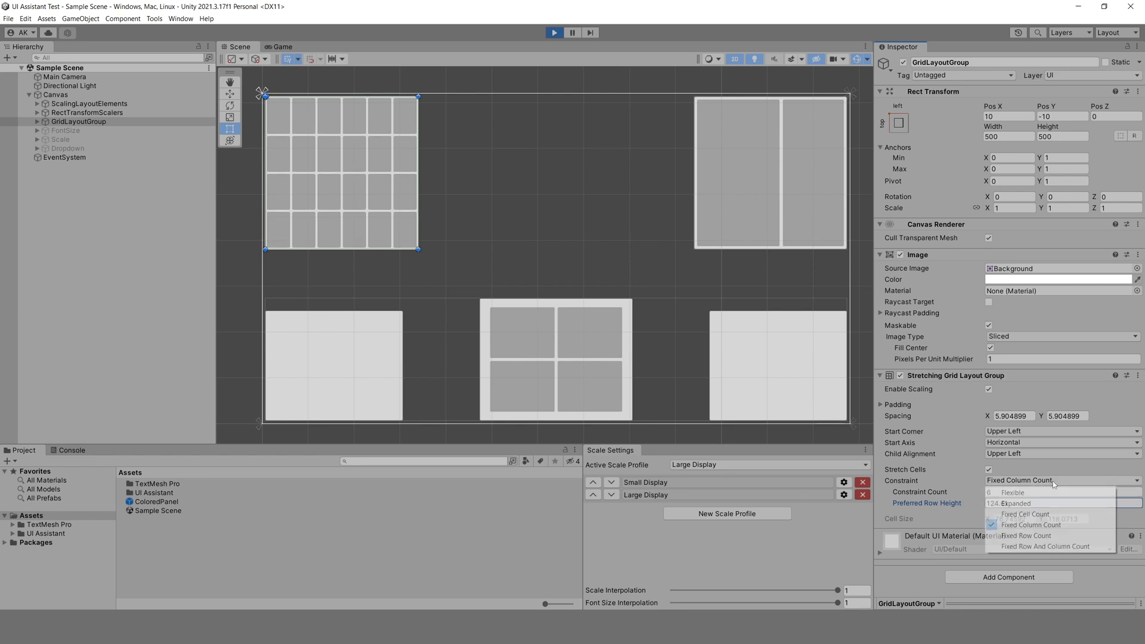
click(1042, 535)
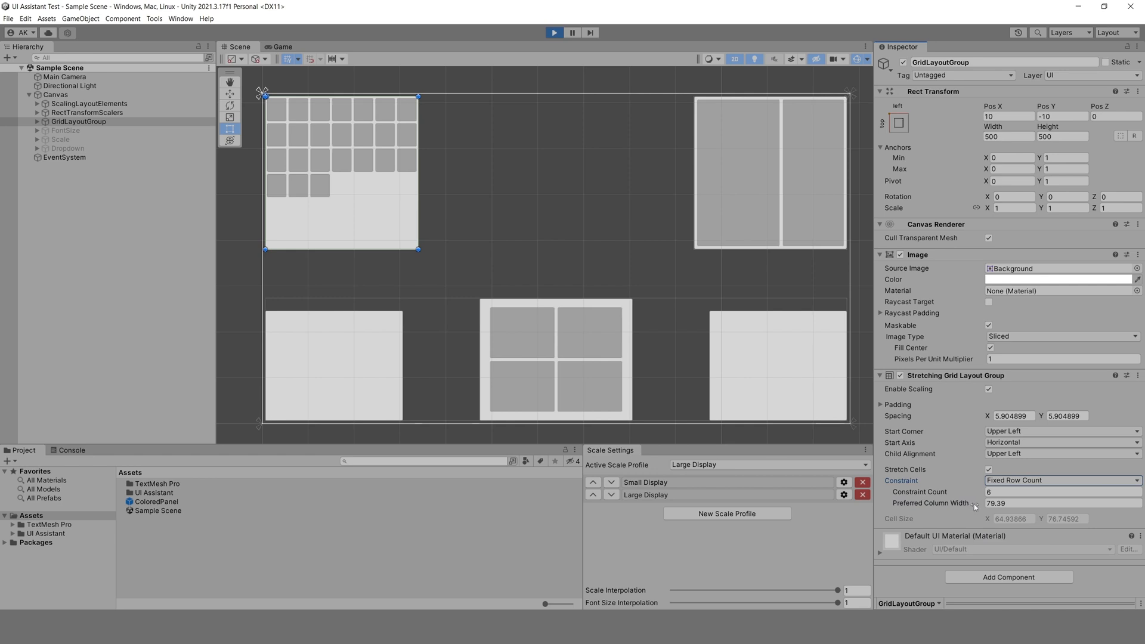
drag(932, 505, 983, 493)
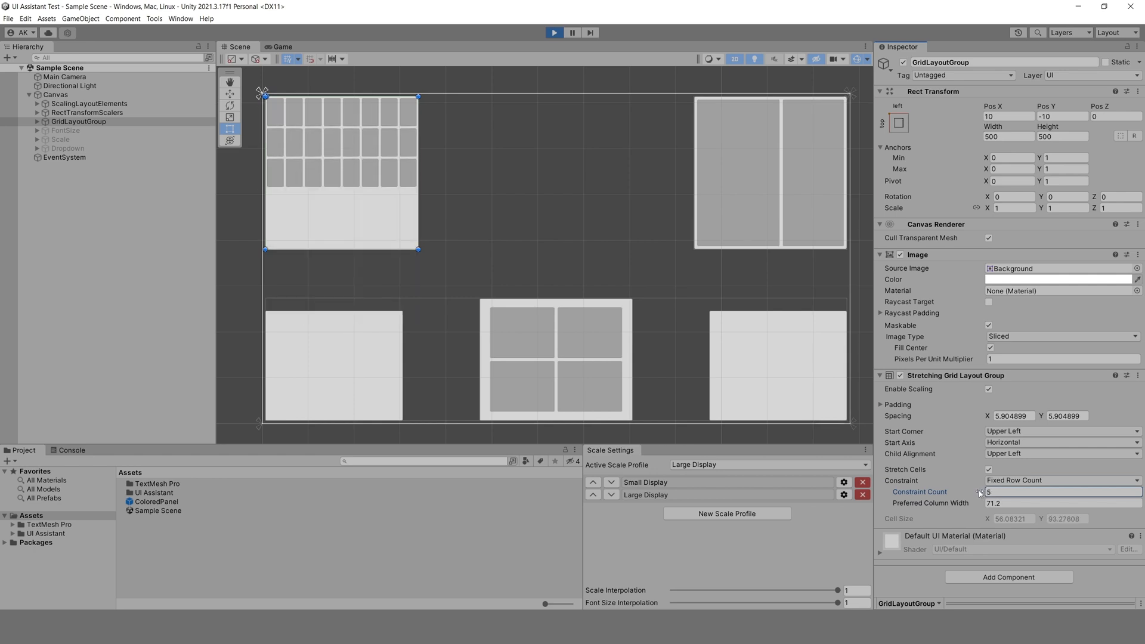
Set the grid's constraint to Fixed Row And Column Count with the X constraint count at 10
click(1001, 482)
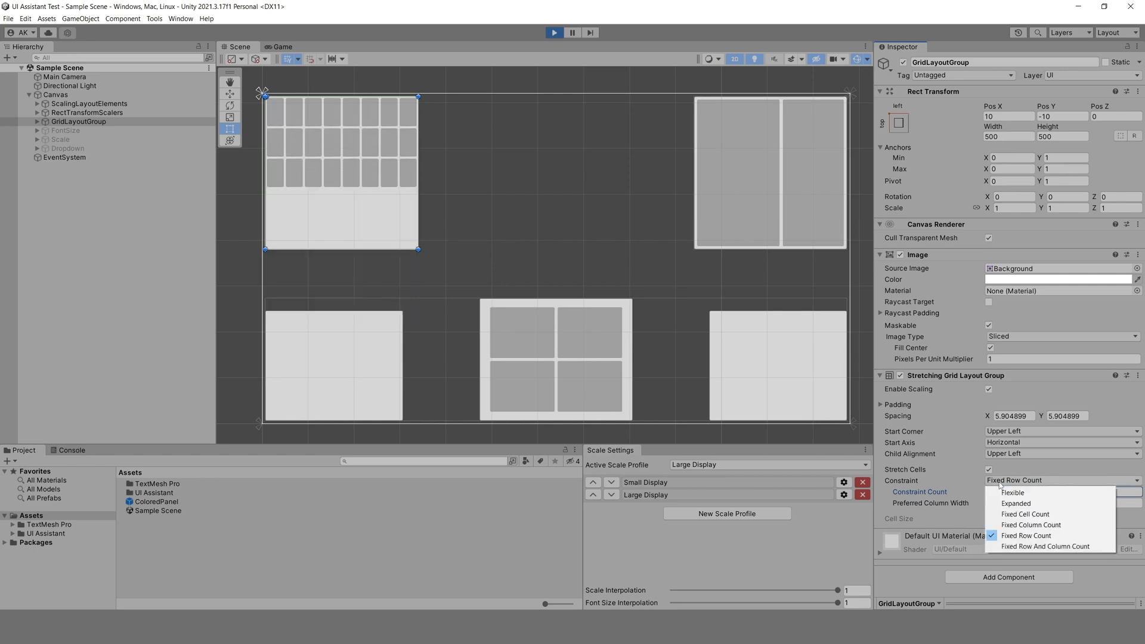
click(1024, 546)
drag(1042, 493, 992, 495)
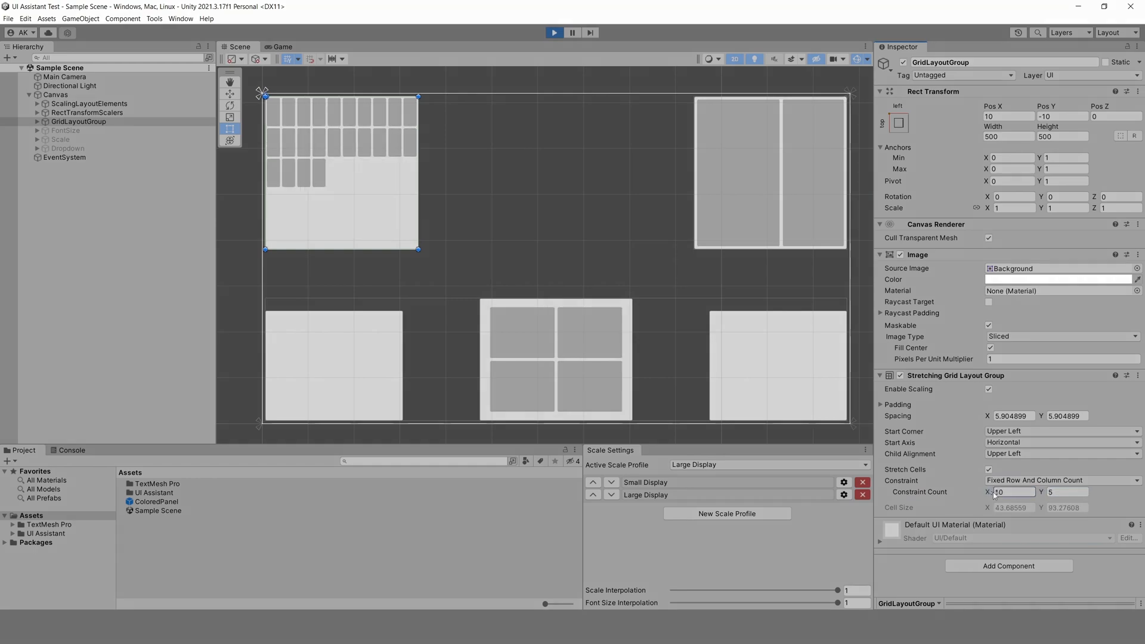